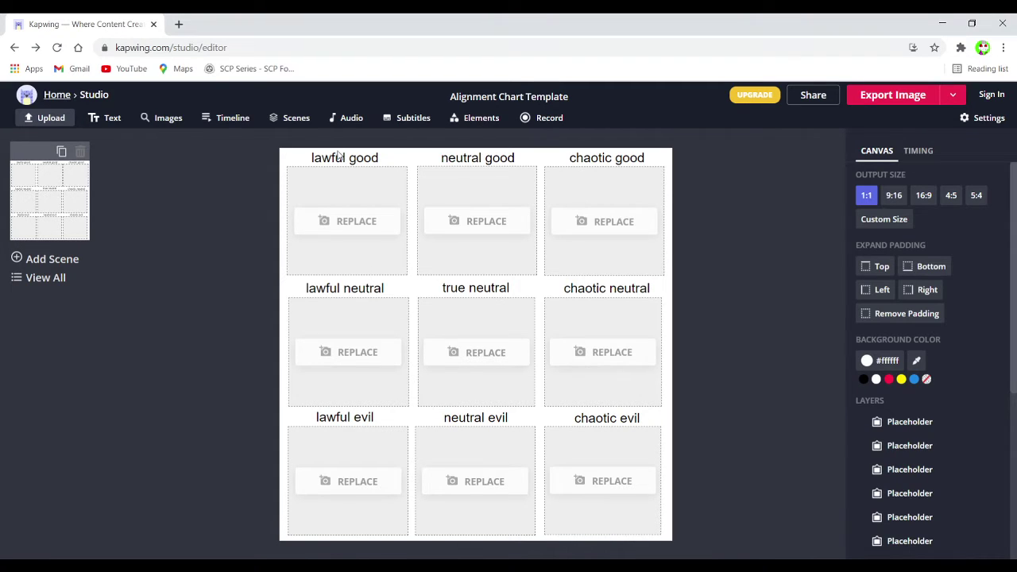
pyautogui.click(359, 237)
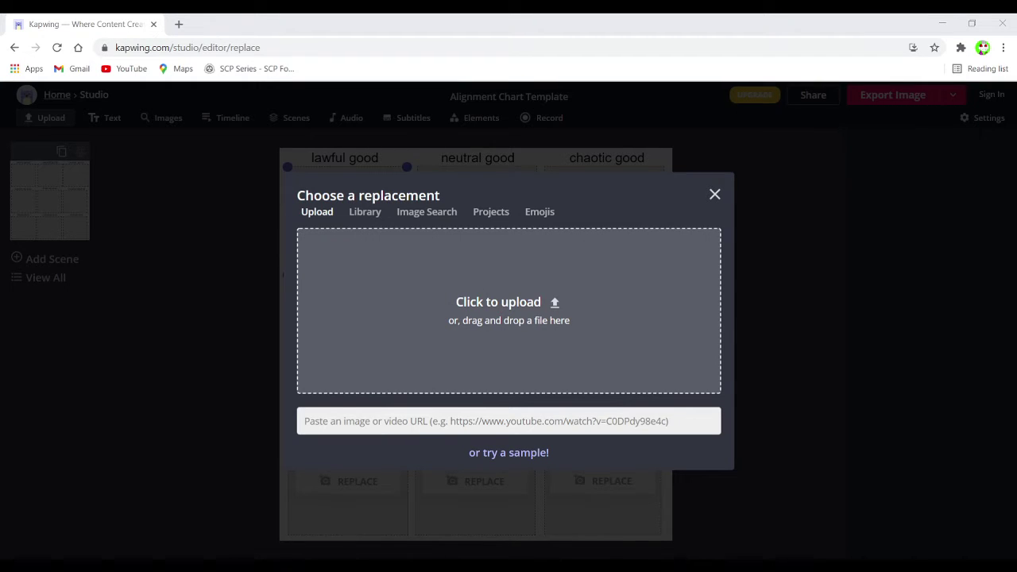
pyautogui.click(715, 195)
pyautogui.click(721, 385)
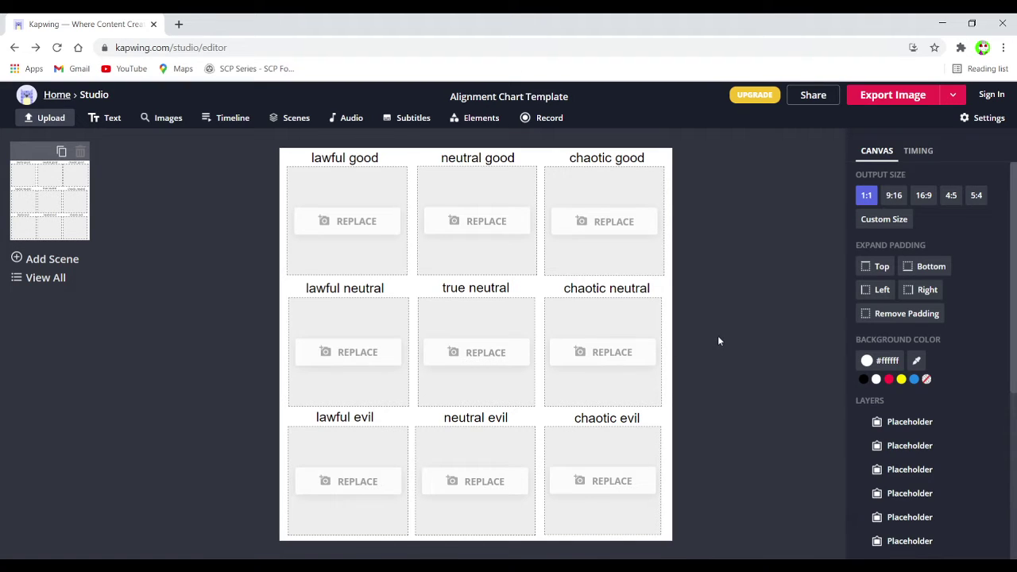
# Fill the true neutral placeholder with the drawing of the white-faced magenta character and slightly adjust its size to fit the square.
pyautogui.click(454, 362)
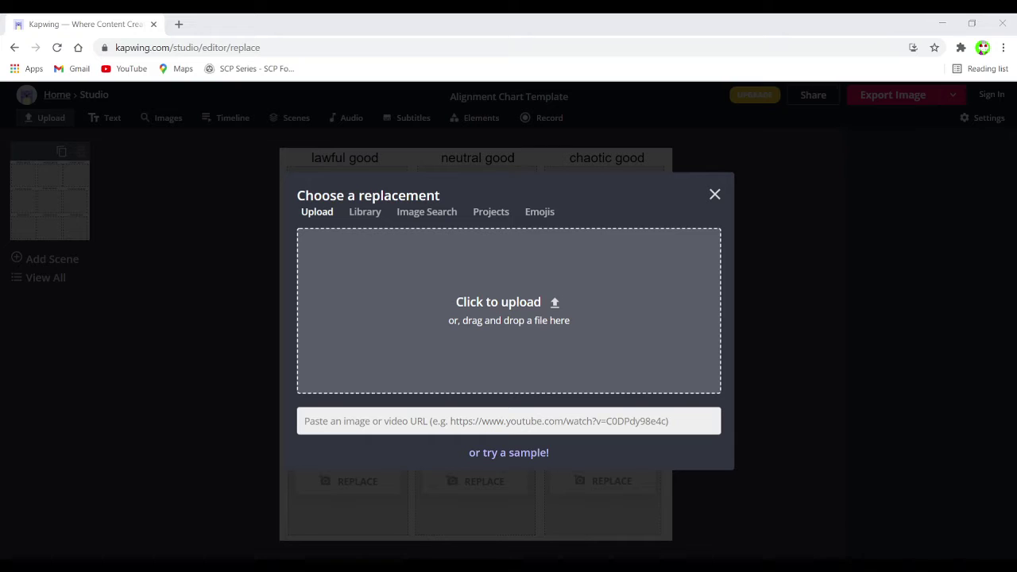
pyautogui.press('Return')
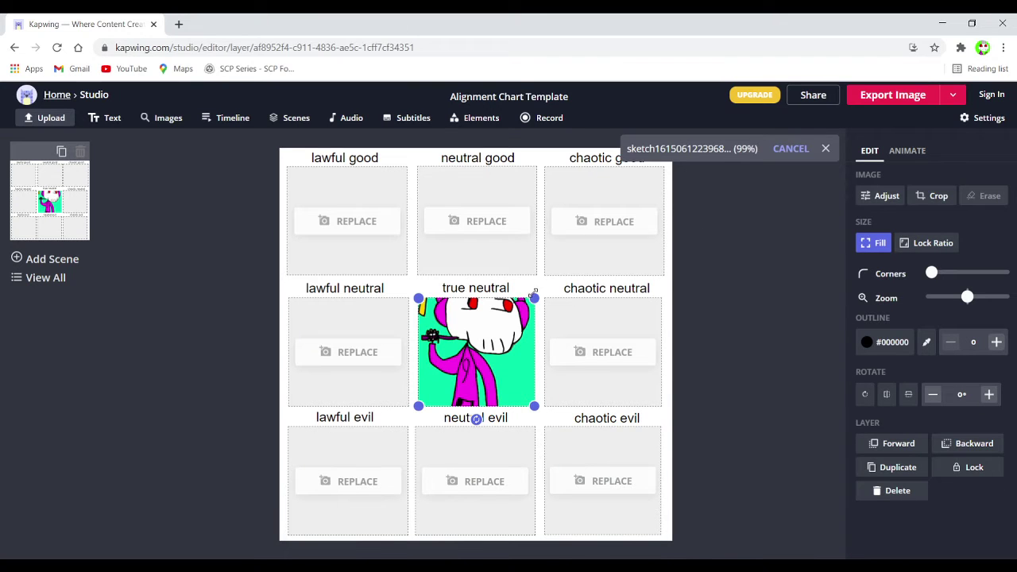
pyautogui.moveTo(534, 298); pyautogui.dragTo(535, 293)
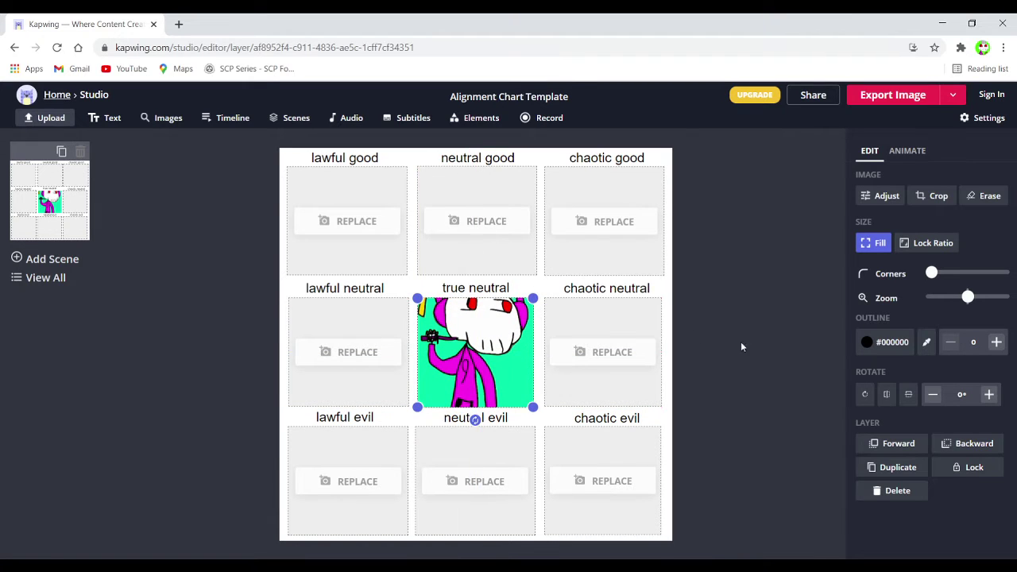
pyautogui.click(776, 350)
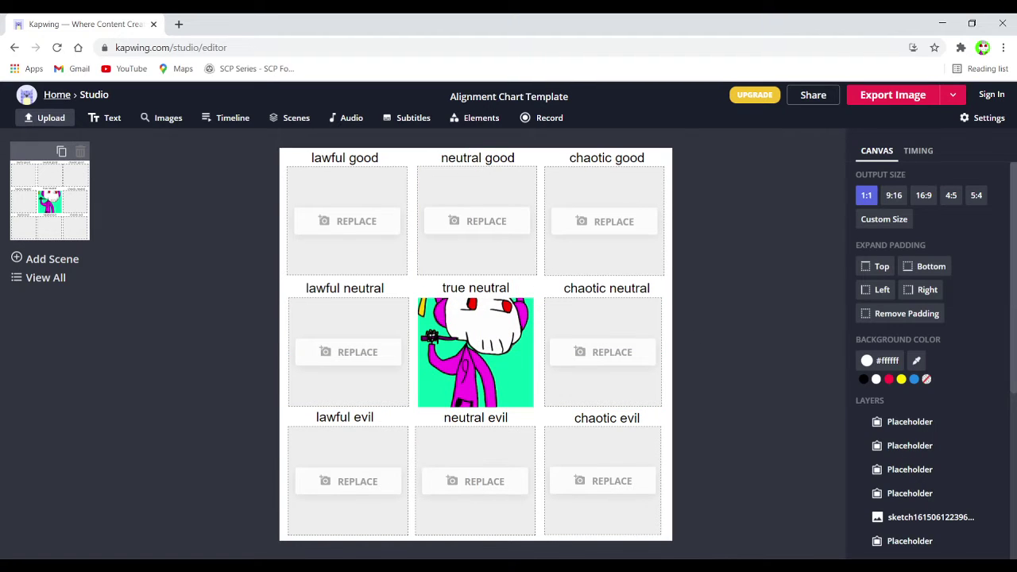
# Fill the chaotic evil placeholder with the uploaded drawing of the orange character on a green background.
pyautogui.hotkey('alt', 'Tab')
pyautogui.click(632, 483)
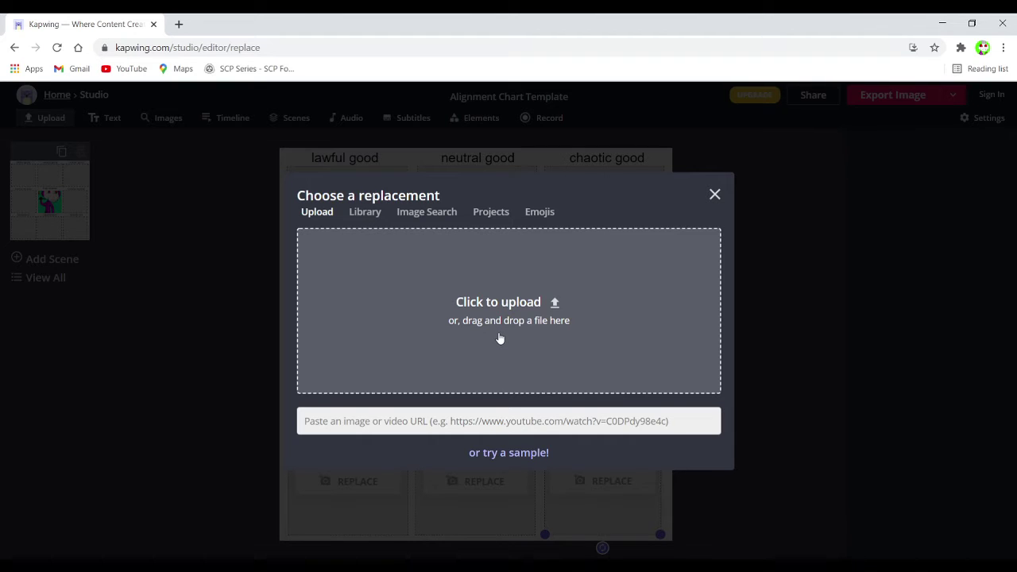
pyautogui.click(516, 332)
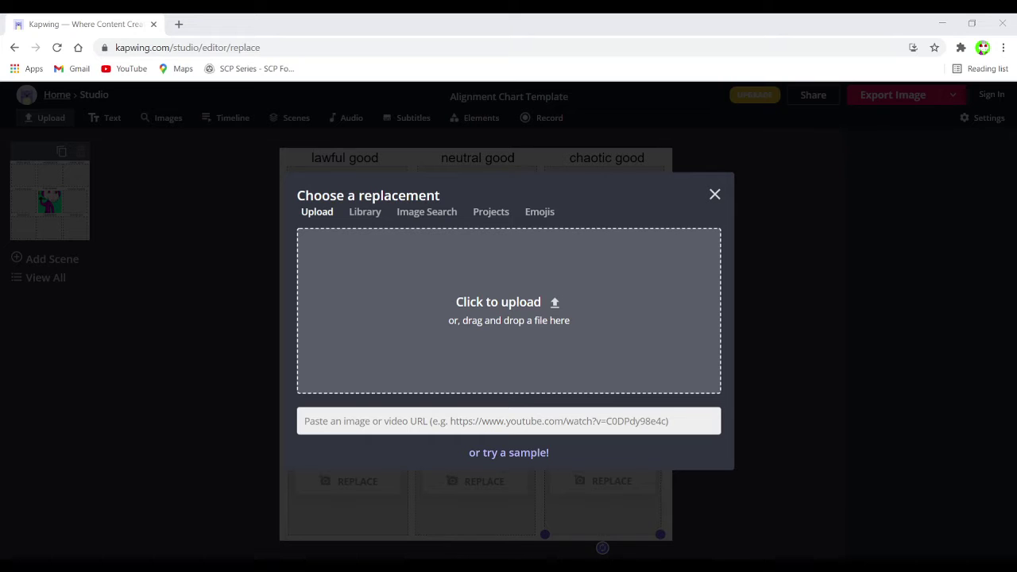
pyautogui.doubleClick(390, 316)
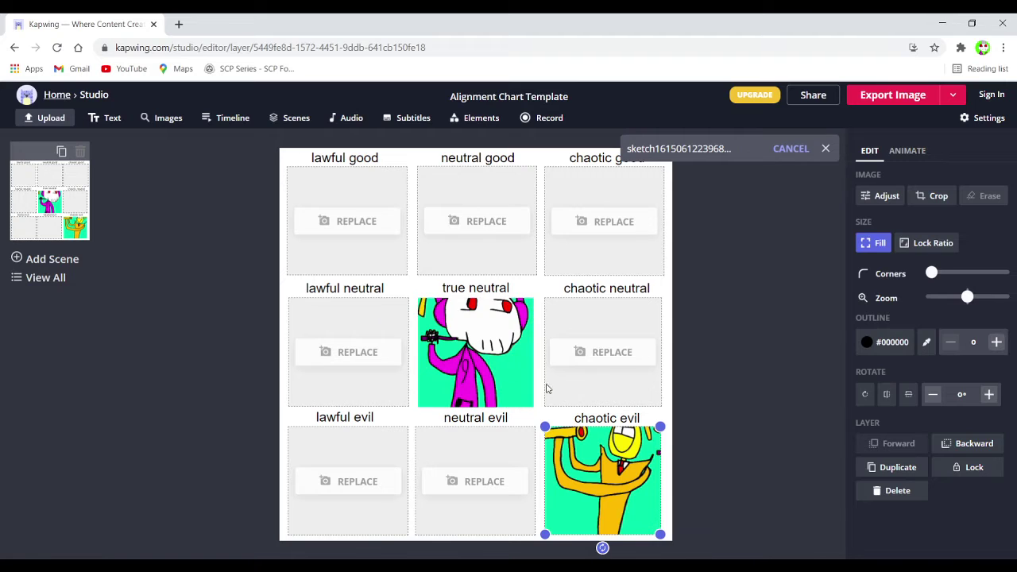
pyautogui.click(758, 479)
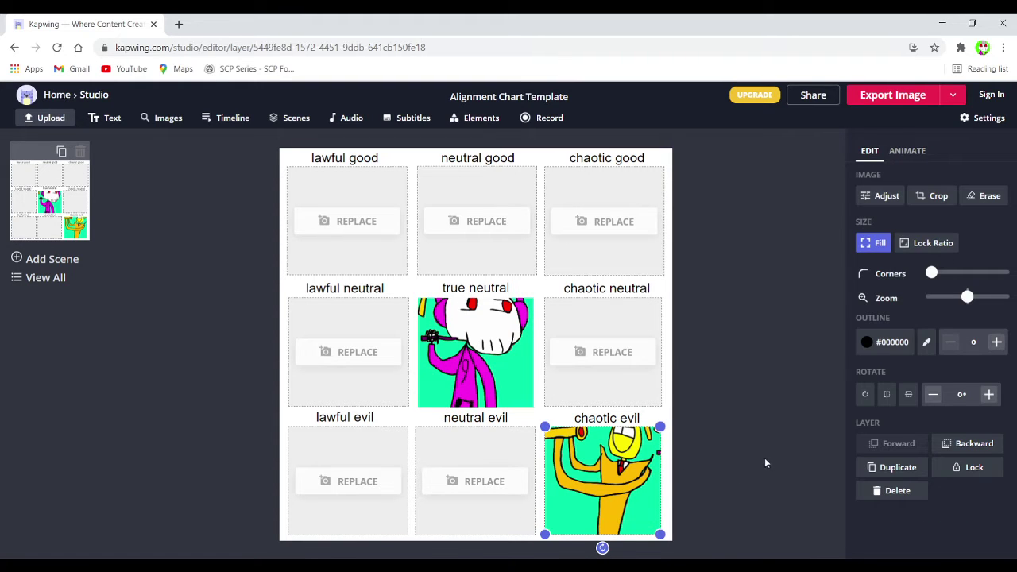
pyautogui.click(629, 368)
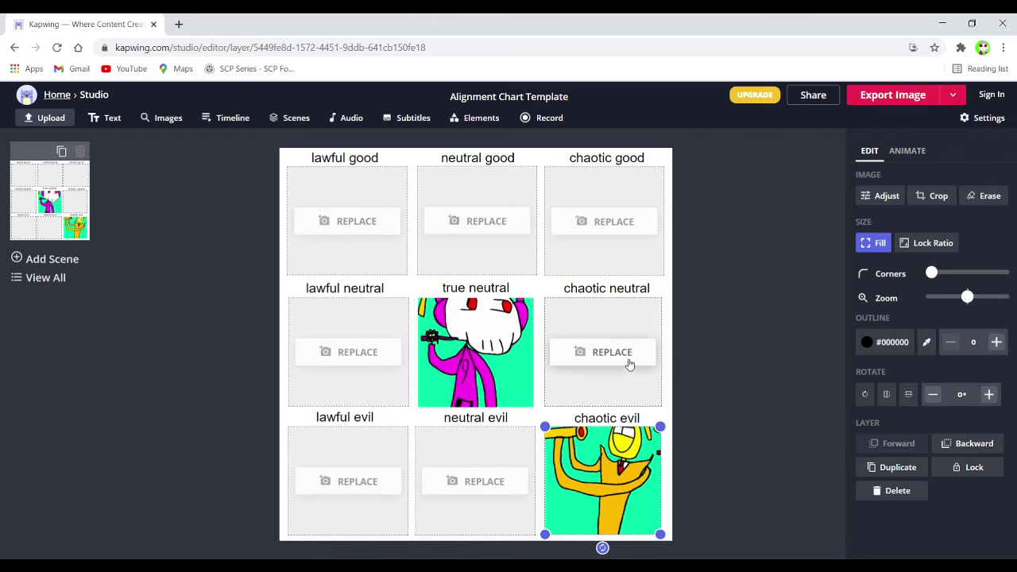
pyautogui.click(733, 380)
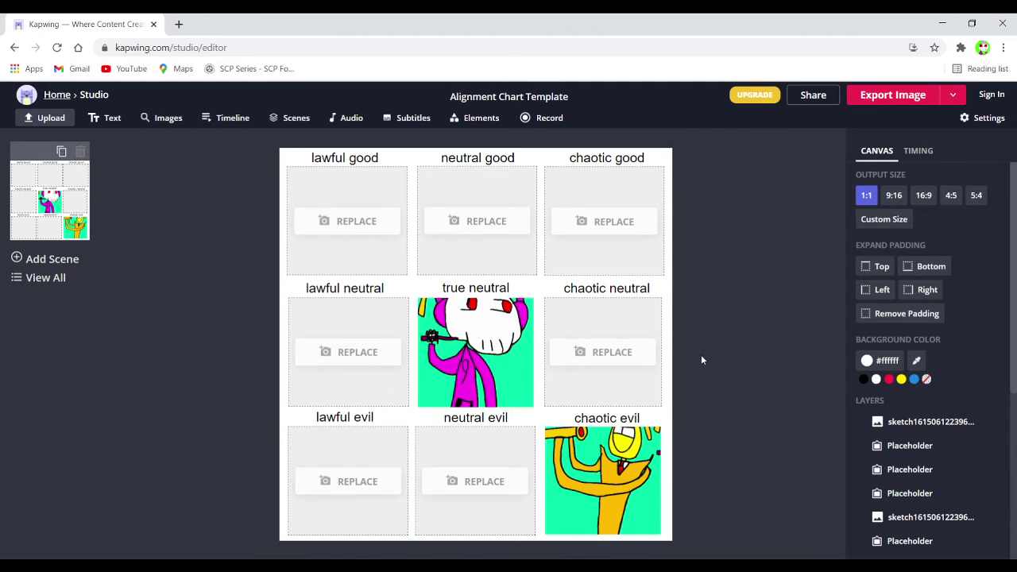
# Fill the chaotic neutral placeholder with the uploaded drawing of the yellow-headed black creature on a purple background.
pyautogui.click(638, 363)
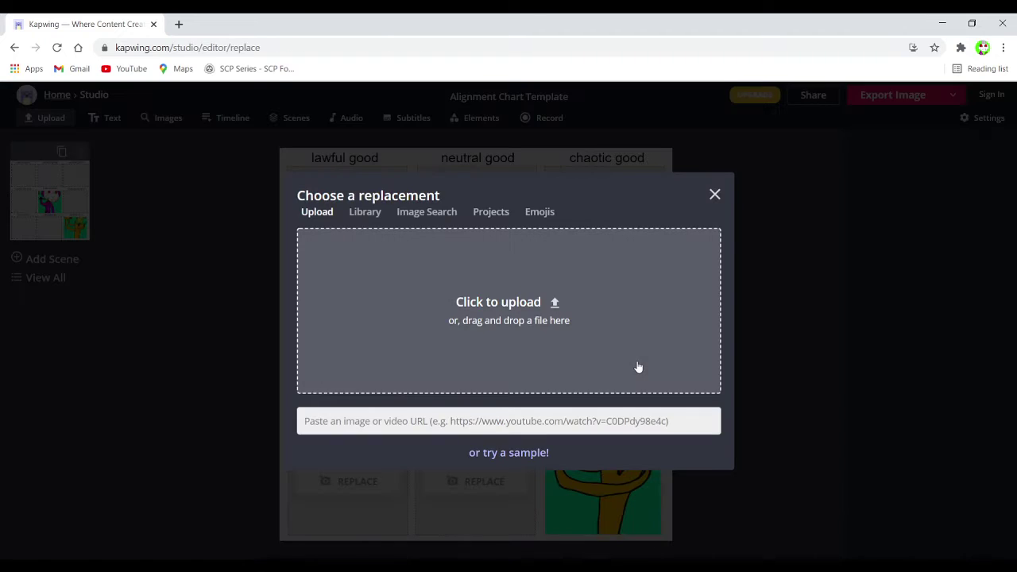
pyautogui.click(544, 338)
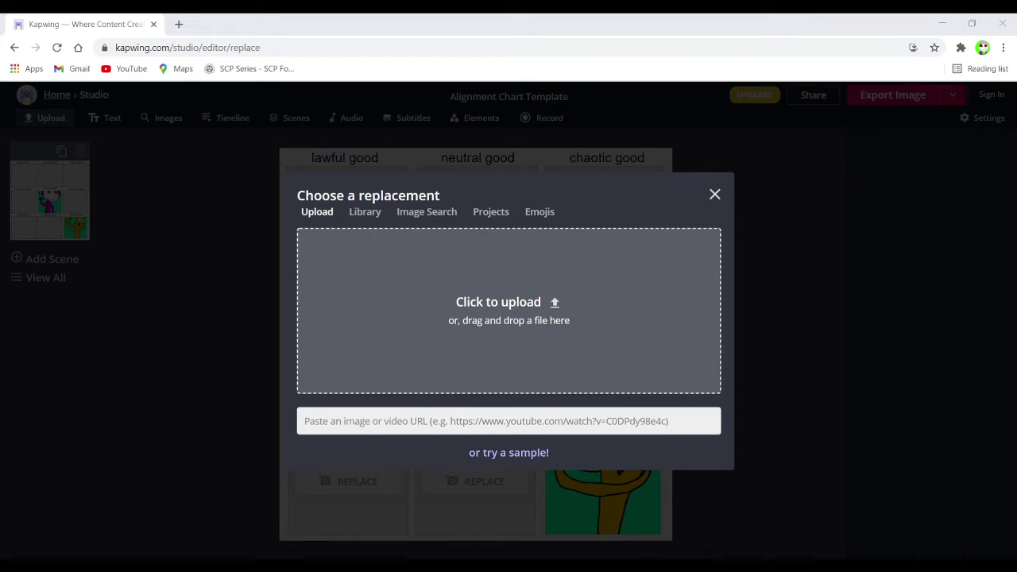
pyautogui.doubleClick(440, 307)
pyautogui.click(725, 331)
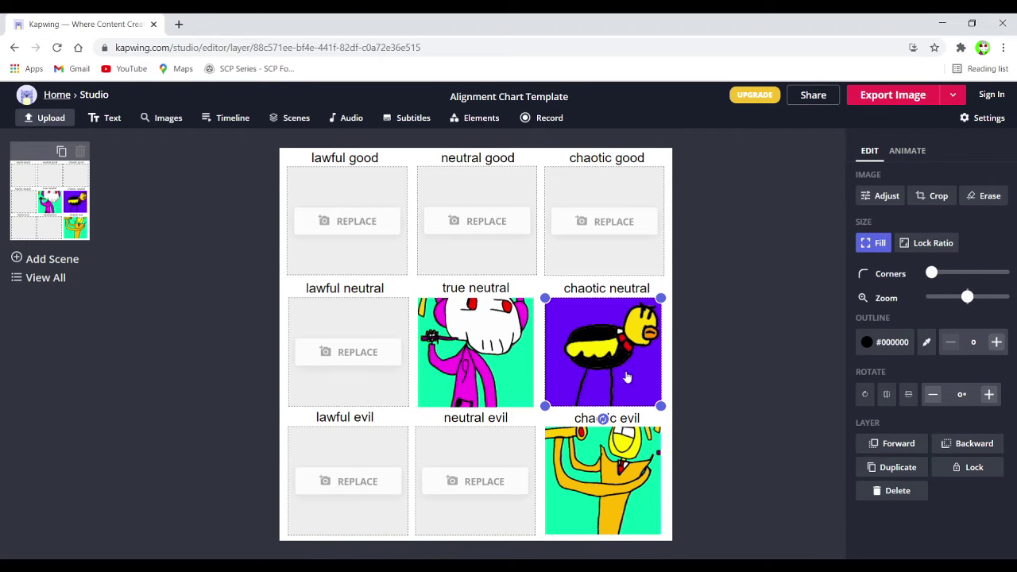
pyautogui.click(770, 357)
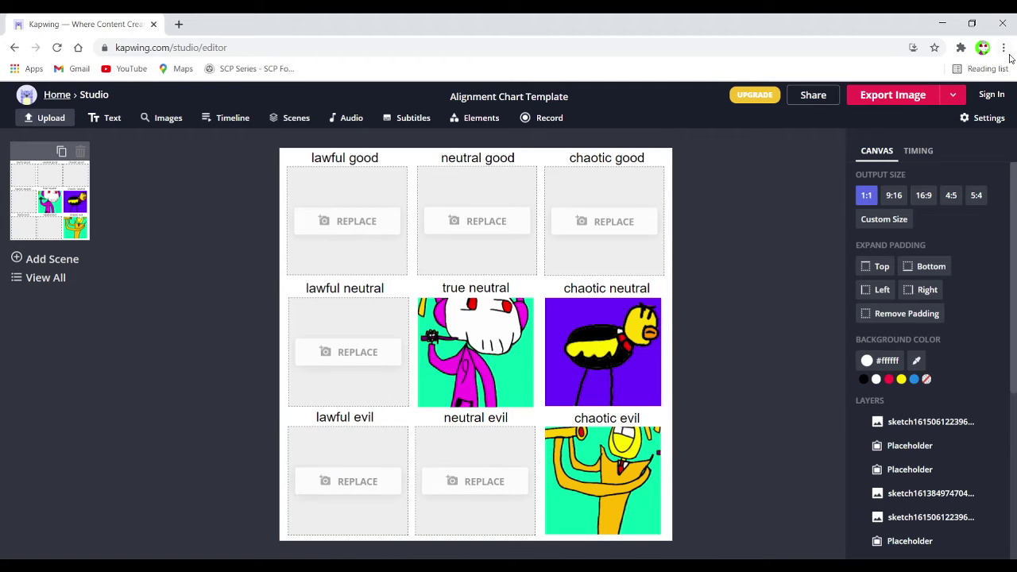
pyautogui.click(612, 566)
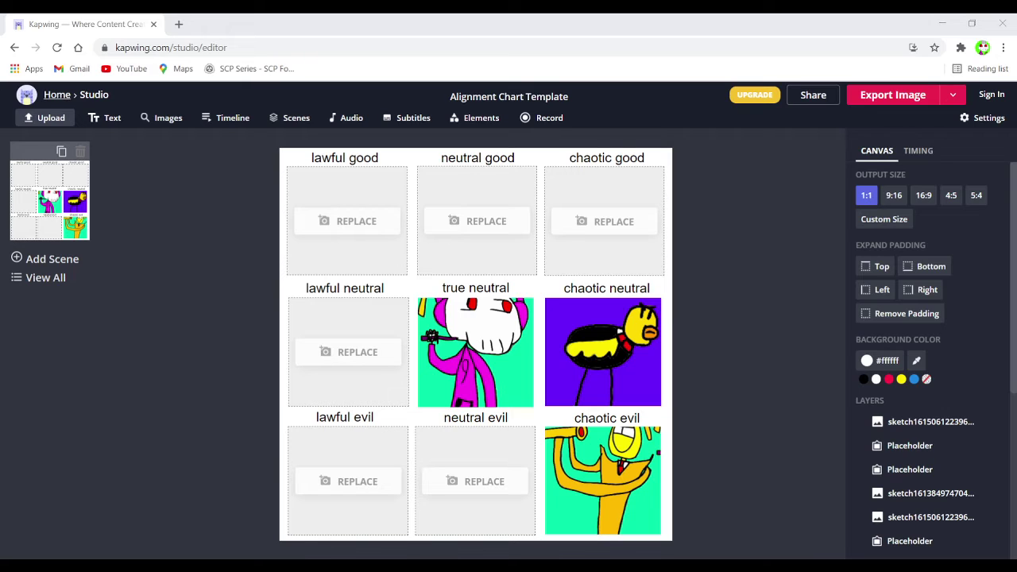
pyautogui.hotkey('alt', 'Tab')
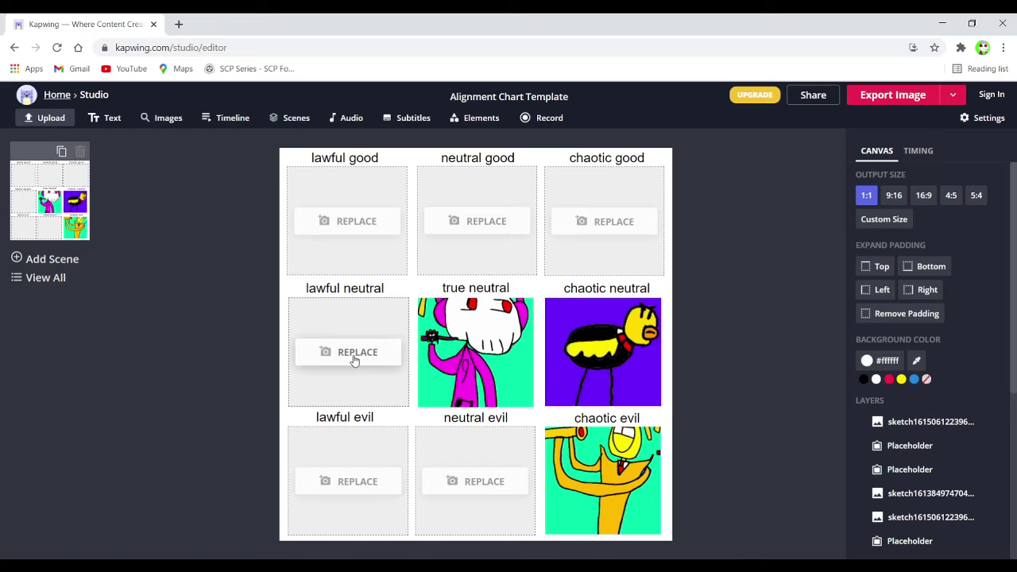
pyautogui.hotkey('alt', 'Tab')
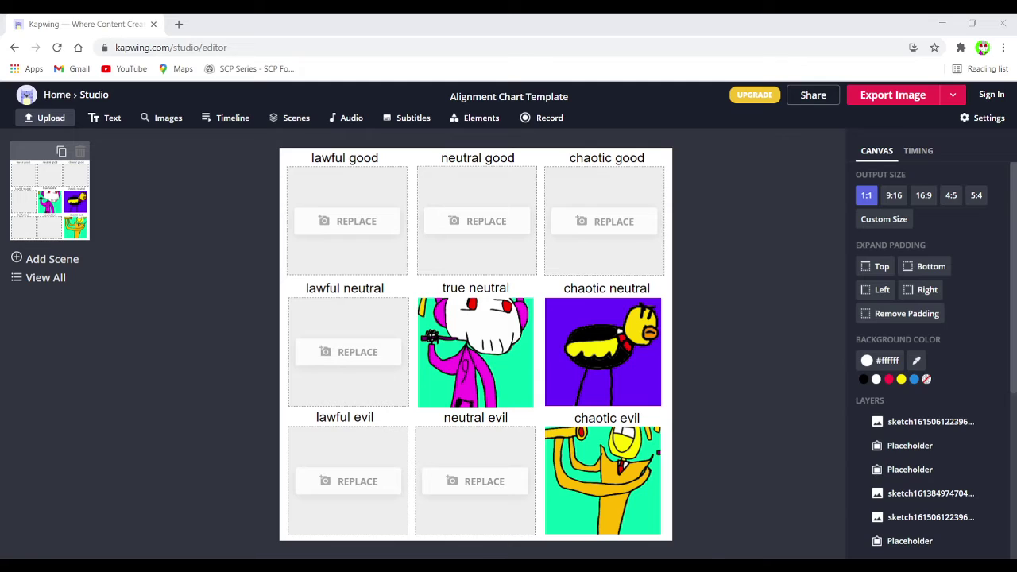
pyautogui.hotkey('alt', 'Tab')
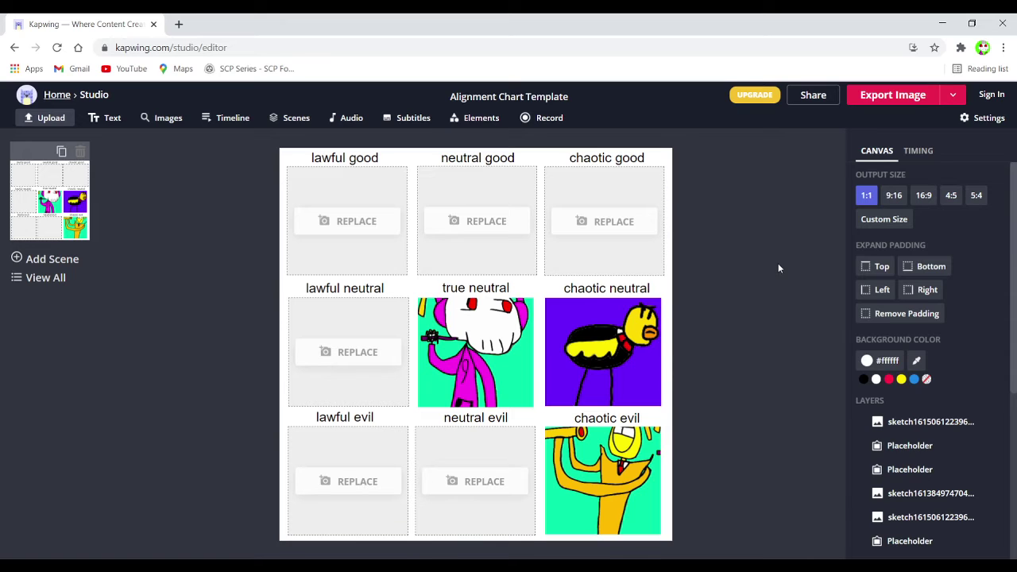
# Fill the lawful neutral placeholder with the orange ninja drawing on blue, and resize it to fit the square between the labels.
pyautogui.click(326, 362)
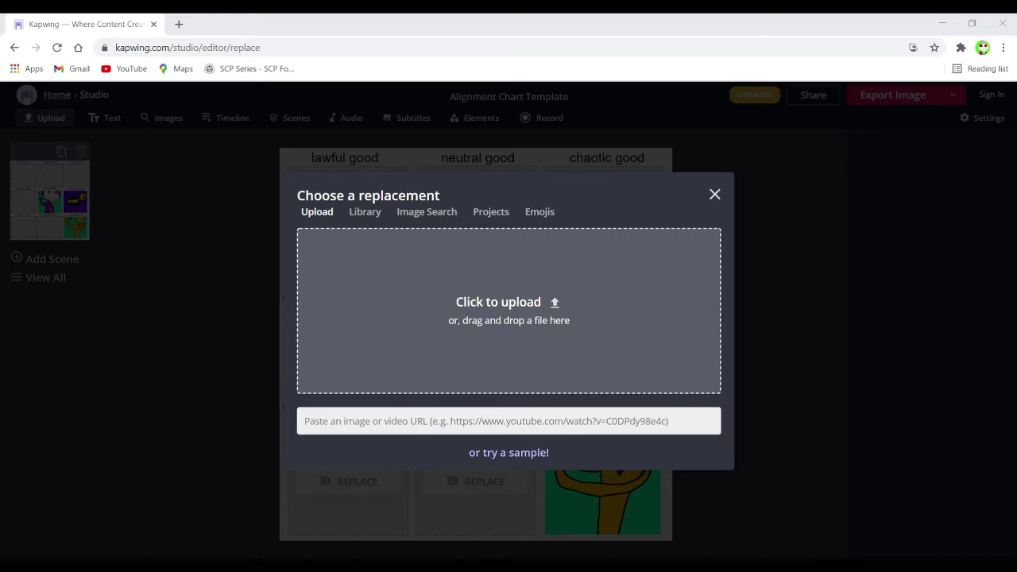
pyautogui.doubleClick(406, 309)
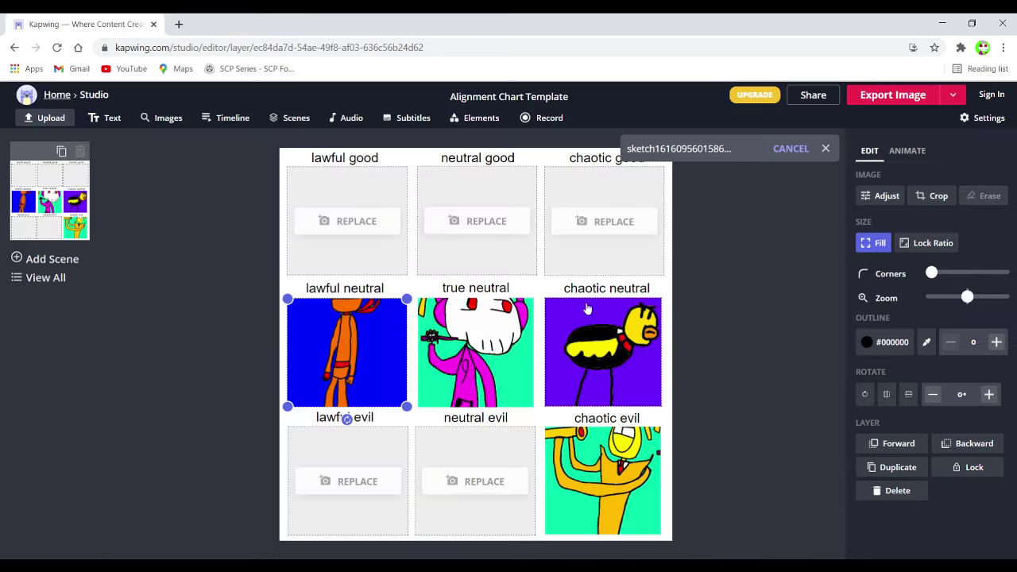
pyautogui.moveTo(406, 298)
pyautogui.mouseDown()
pyautogui.moveTo(408, 312)
pyautogui.moveTo(410, 272)
pyautogui.moveTo(414, 294)
pyautogui.mouseUp()
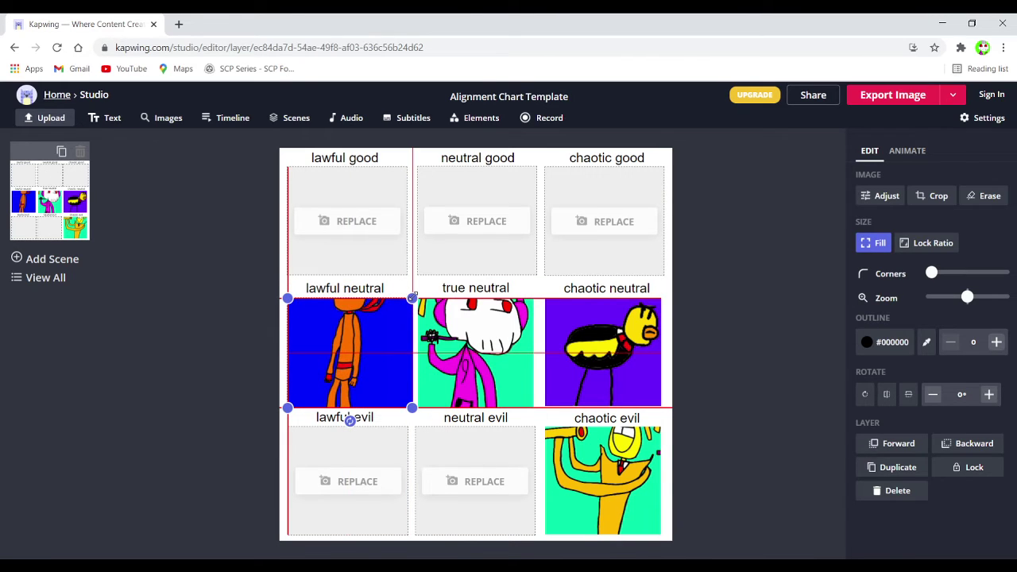
pyautogui.moveTo(412, 408); pyautogui.dragTo(405, 357)
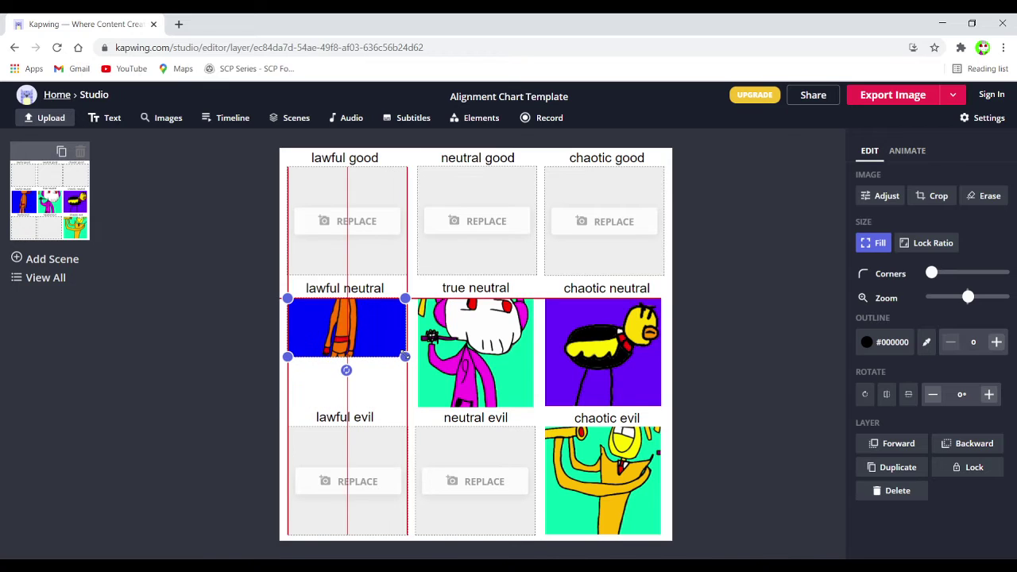
pyautogui.moveTo(378, 305); pyautogui.dragTo(406, 298)
pyautogui.moveTo(406, 406); pyautogui.dragTo(377, 392)
pyautogui.moveTo(405, 356); pyautogui.dragTo(403, 295)
pyautogui.click(764, 248)
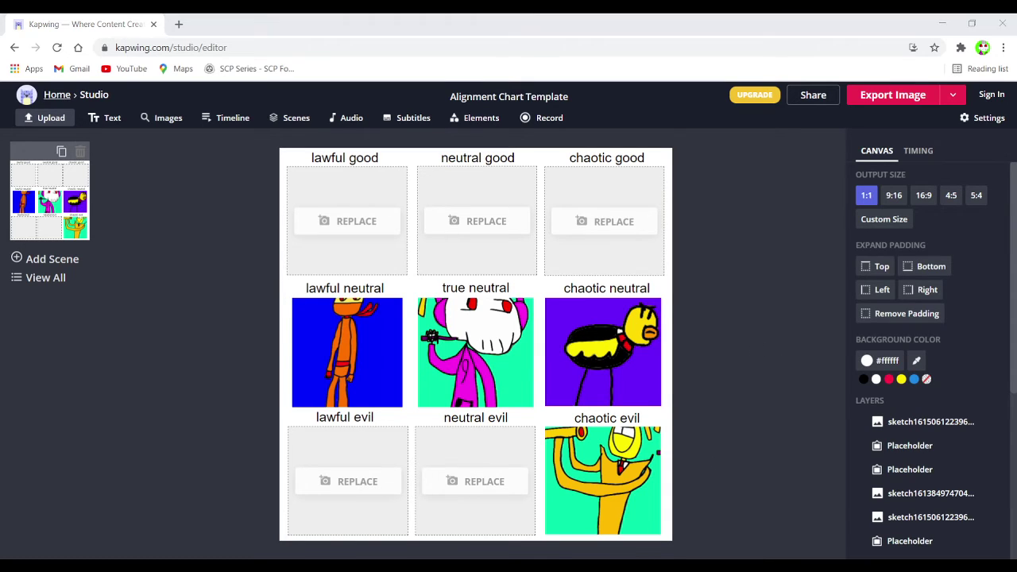
pyautogui.click(338, 230)
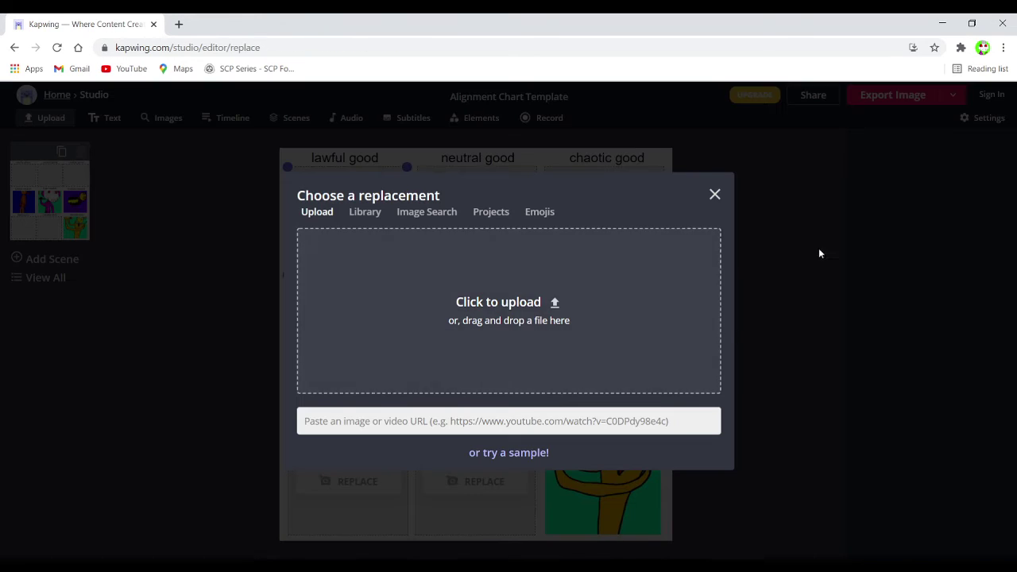
pyautogui.click(717, 195)
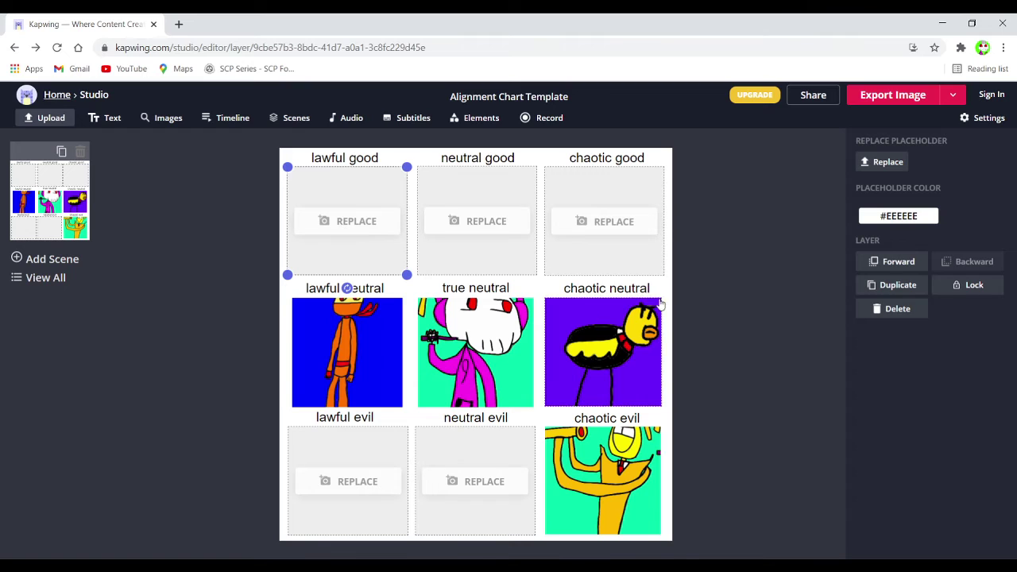
pyautogui.click(702, 286)
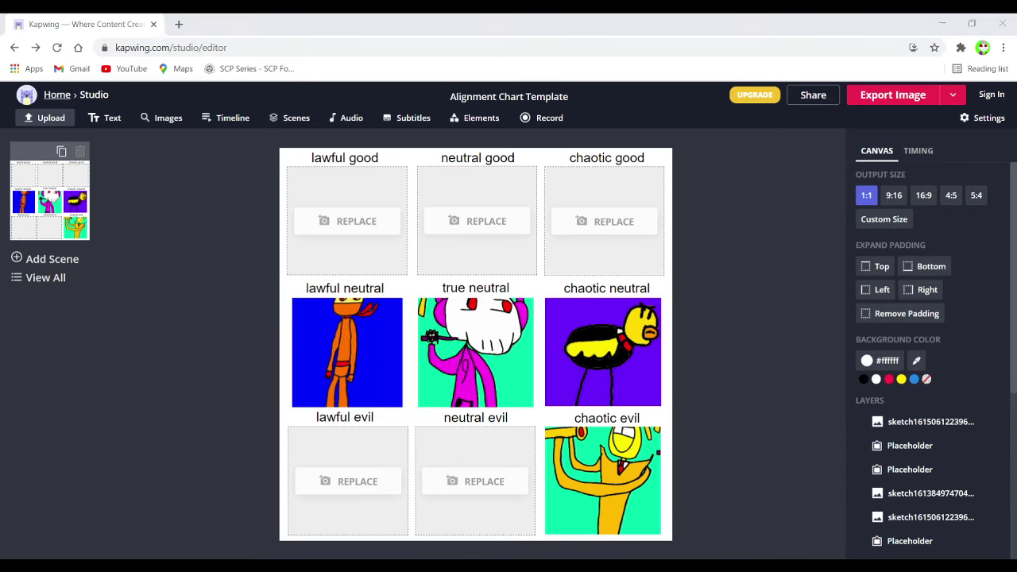
pyautogui.hotkey('alt', 'Tab')
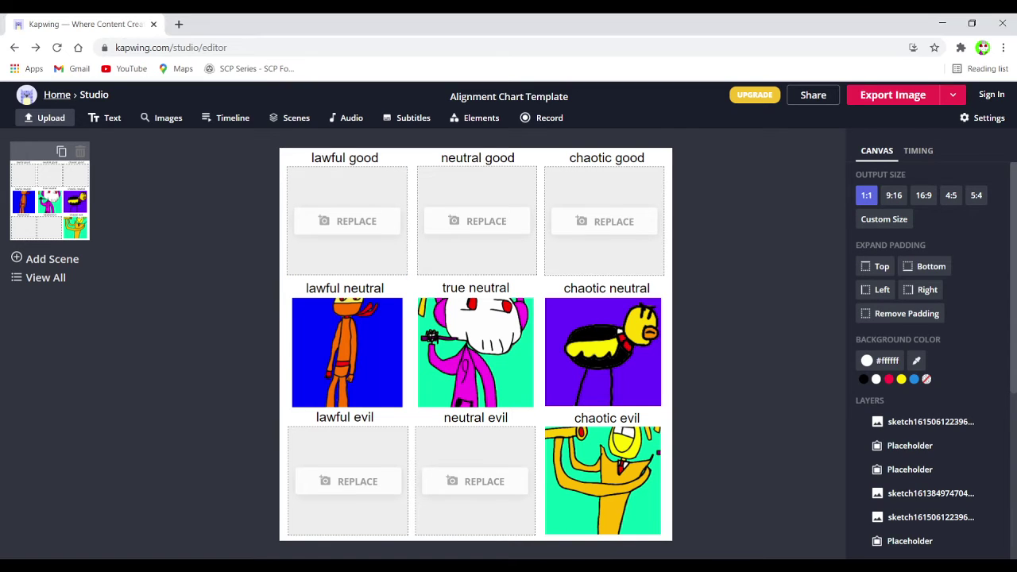
pyautogui.click(350, 222)
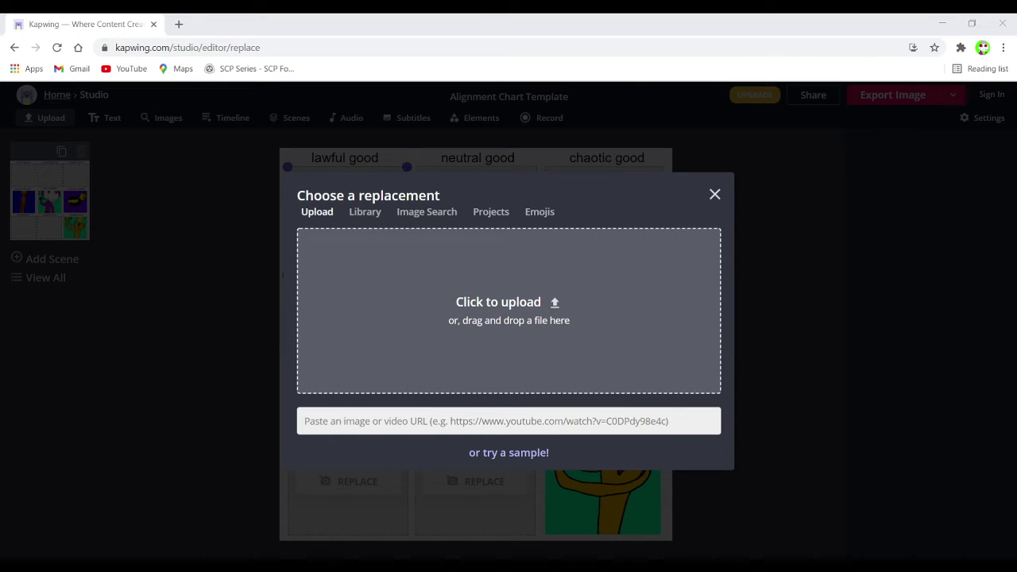
pyautogui.click(715, 195)
pyautogui.hotkey('alt', 'Tab')
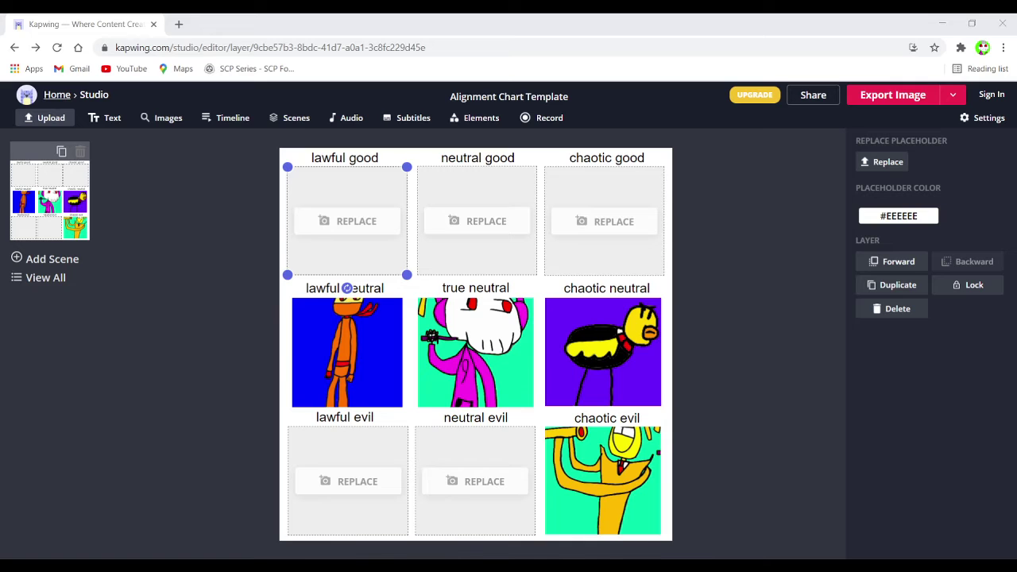
pyautogui.hotkey('alt', 'Tab')
pyautogui.click(749, 331)
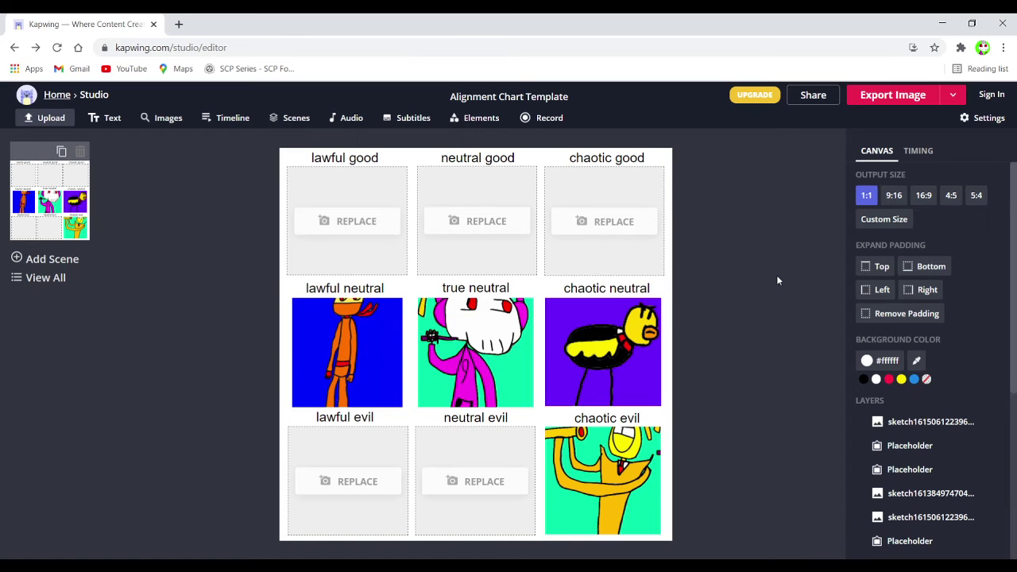
pyautogui.click(598, 238)
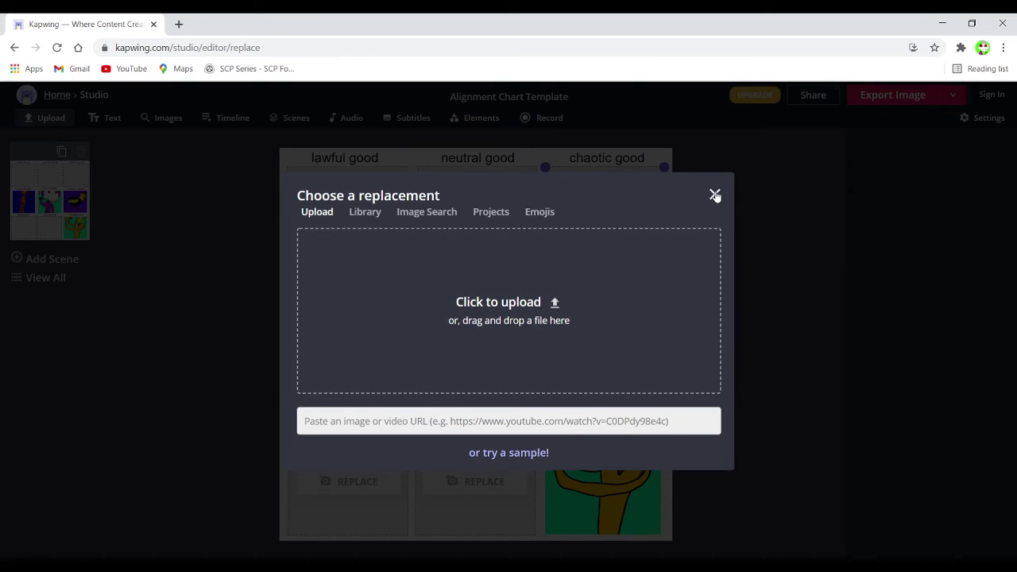
pyautogui.click(714, 195)
pyautogui.click(710, 191)
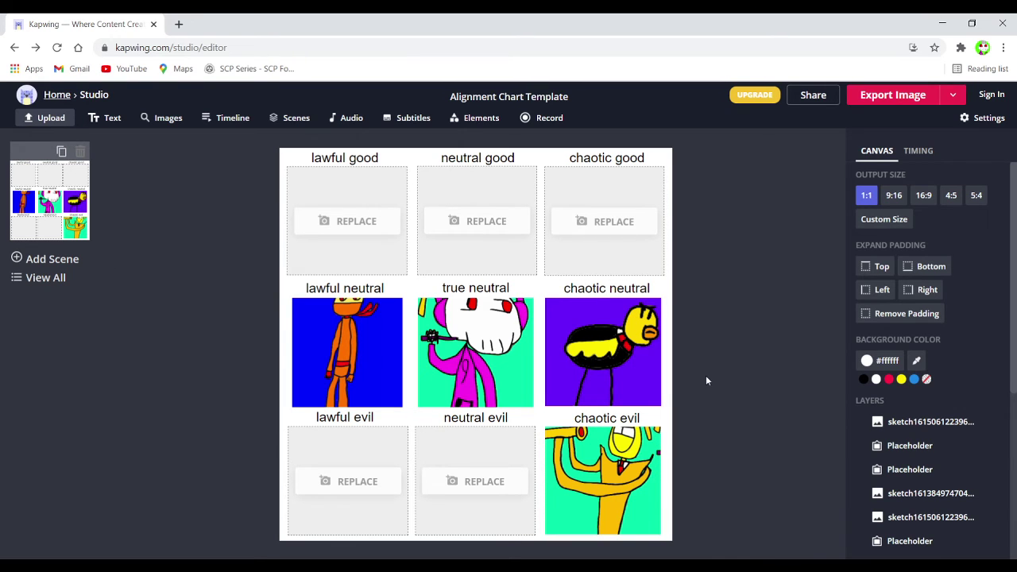
# Fill the chaotic good placeholder with the uploaded drawing of the white character with red spikes on a purple background.
pyautogui.click(592, 221)
pyautogui.click(521, 292)
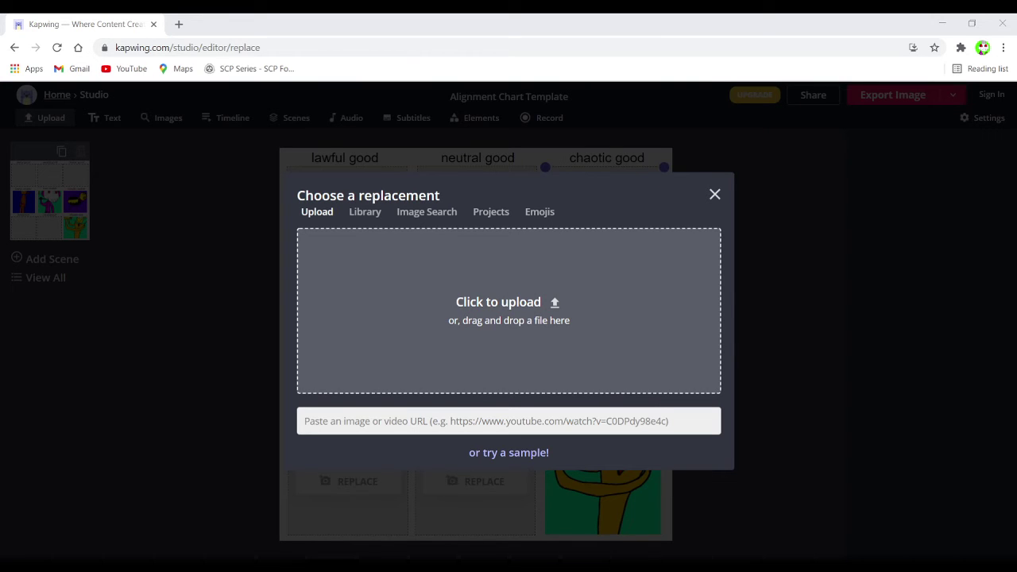
pyautogui.doubleClick(391, 306)
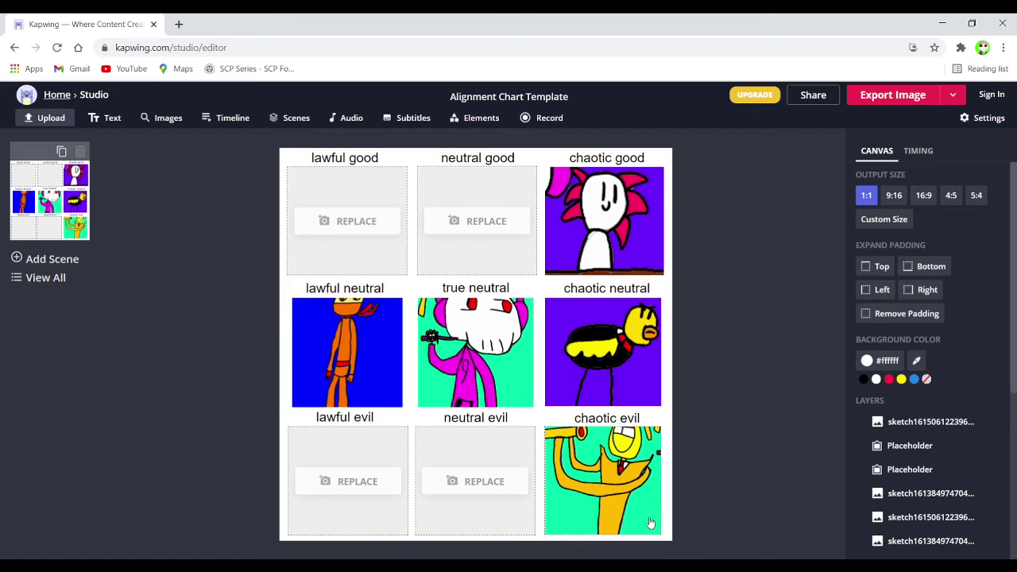
pyautogui.hotkey('alt', 'Tab')
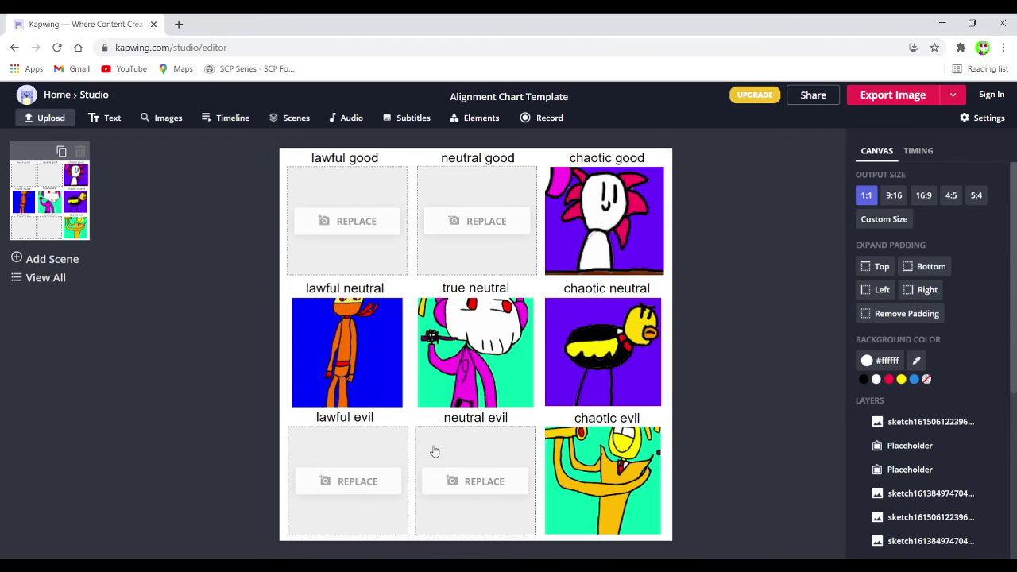
# Fill the neutral evil placeholder with the uploaded red-on-lime-green drawing, and resize it to cover the square.
pyautogui.click(481, 491)
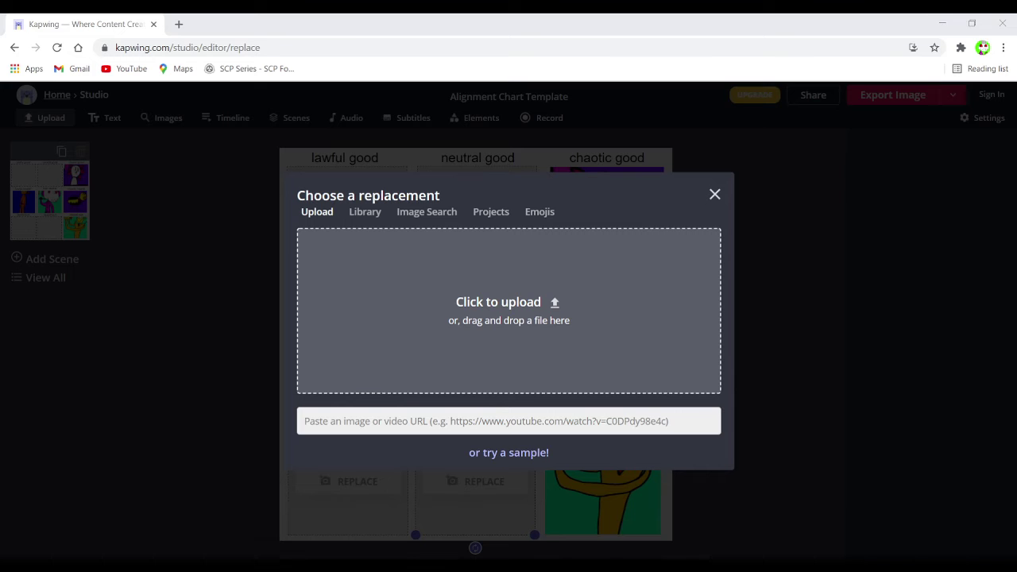
pyautogui.press('Return')
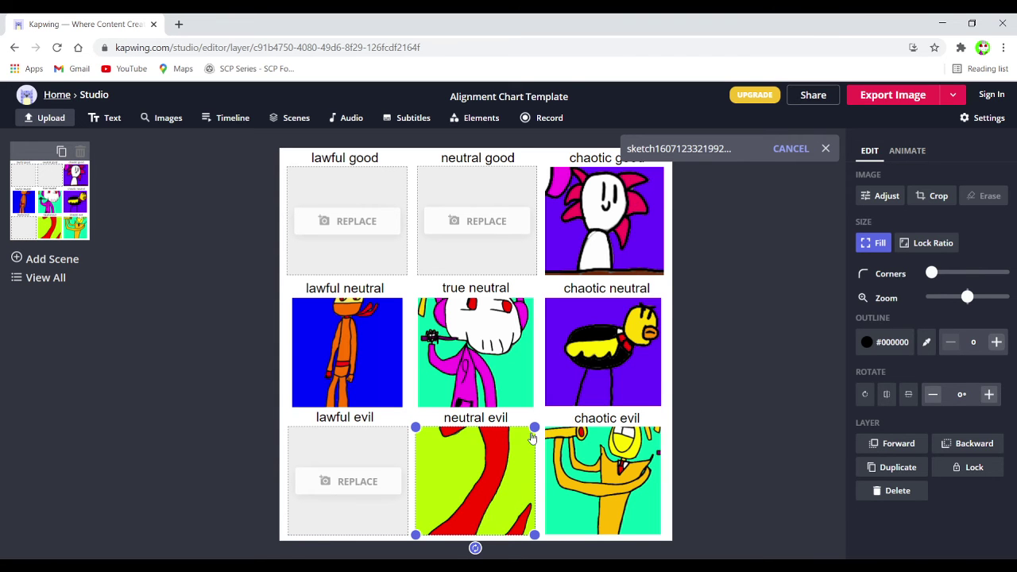
pyautogui.moveTo(534, 428)
pyautogui.mouseDown()
pyautogui.moveTo(532, 518)
pyautogui.moveTo(518, 500)
pyautogui.moveTo(521, 478)
pyautogui.moveTo(507, 520)
pyautogui.moveTo(532, 427)
pyautogui.mouseUp()
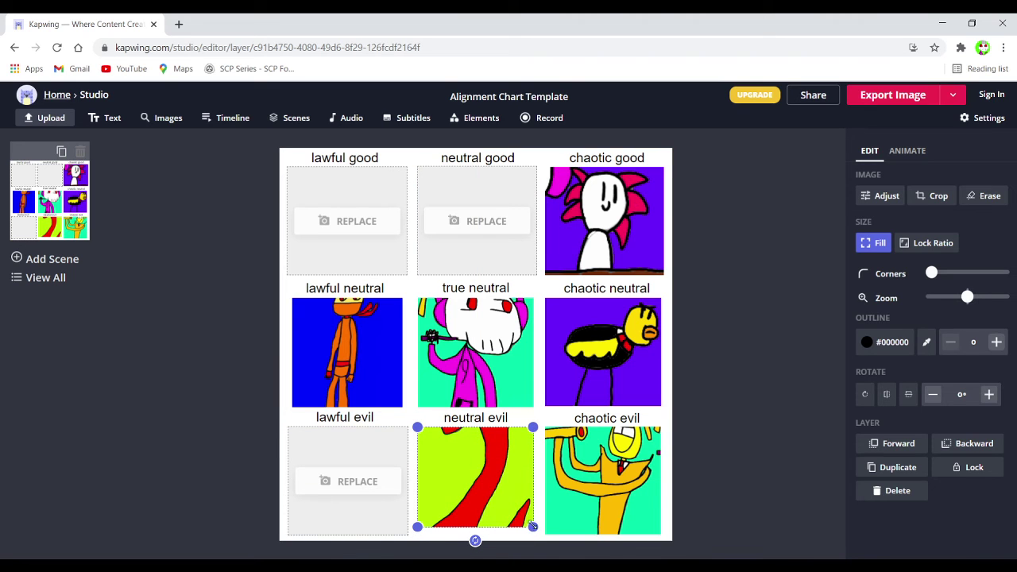
pyautogui.moveTo(533, 526); pyautogui.dragTo(536, 466)
pyautogui.moveTo(513, 454); pyautogui.dragTo(537, 426)
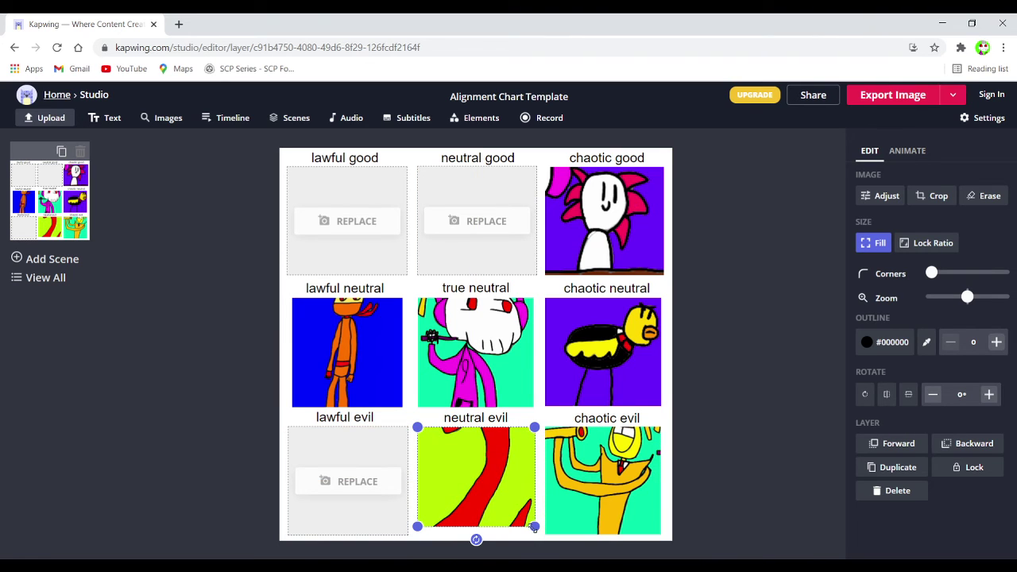
pyautogui.moveTo(533, 527); pyautogui.dragTo(542, 428)
pyautogui.click(796, 439)
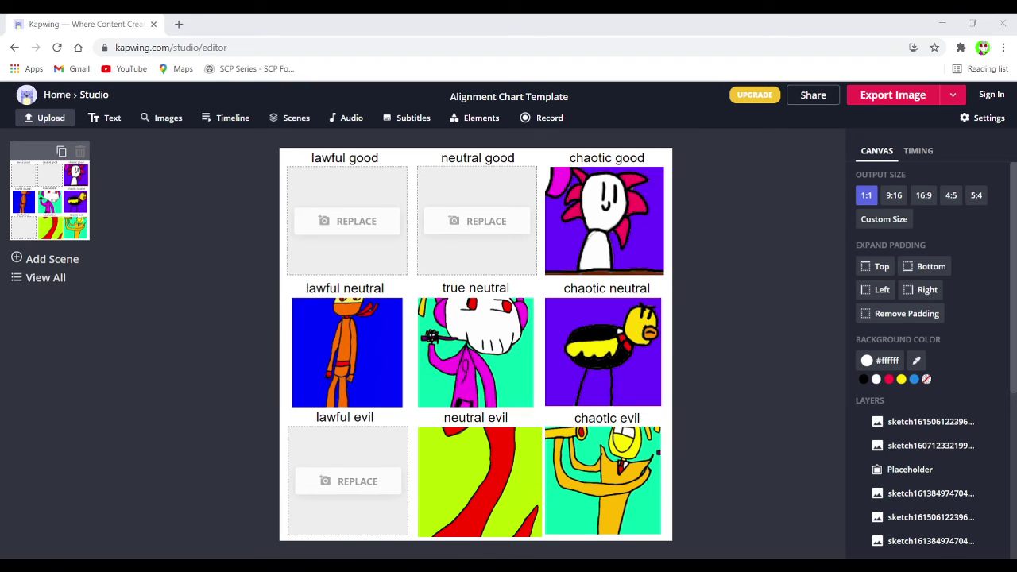
pyautogui.click(343, 484)
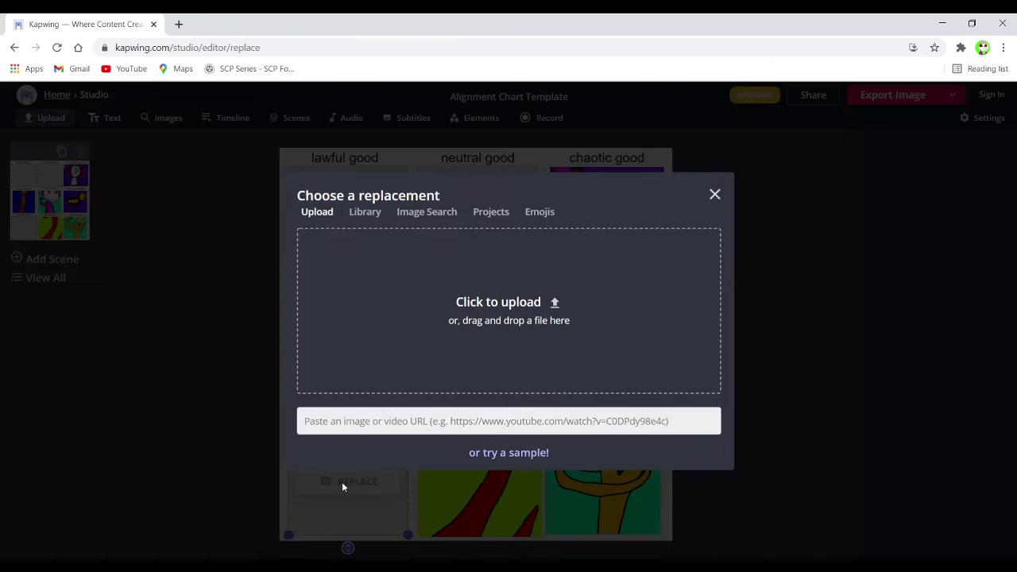
pyautogui.click(711, 196)
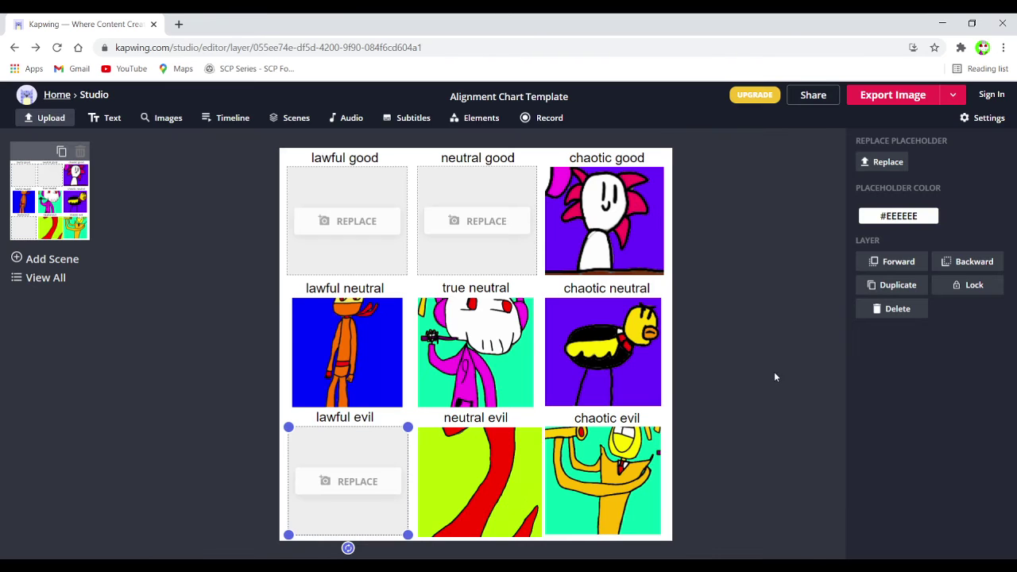
pyautogui.click(776, 377)
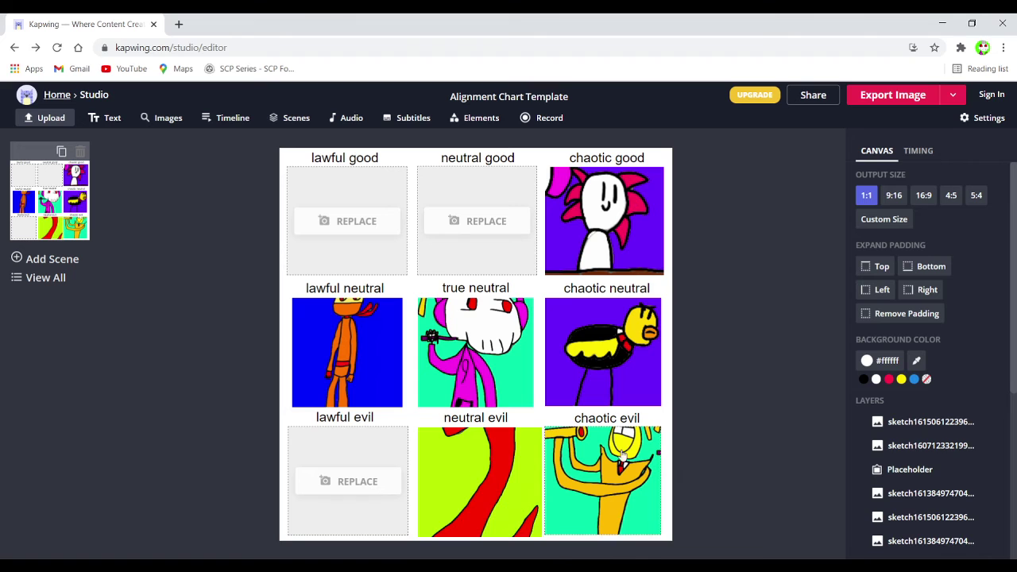
# Shrink the neutral evil drawing slightly so its lower edge lines up with the chaotic evil drawing.
pyautogui.click(522, 474)
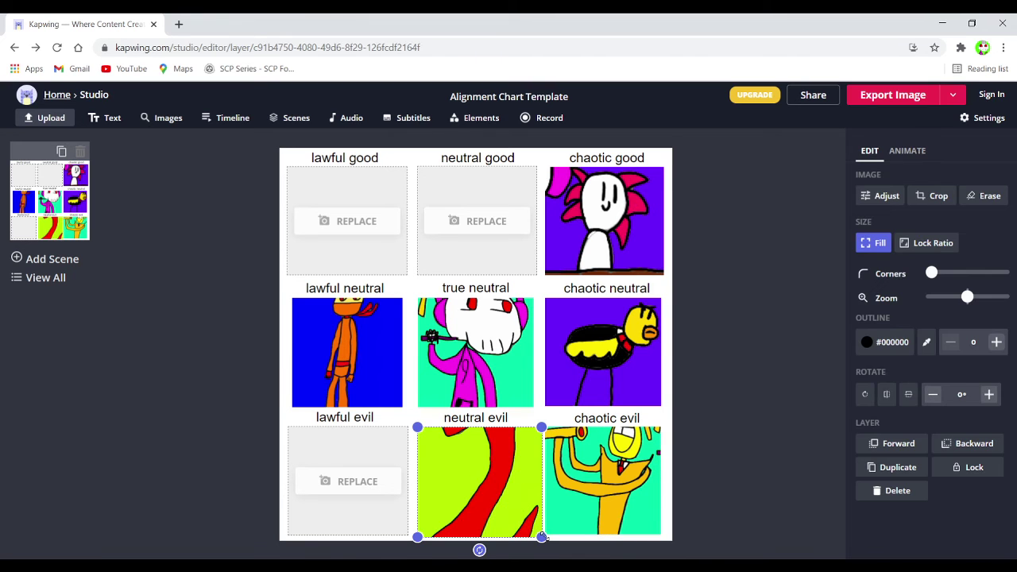
pyautogui.moveTo(541, 538); pyautogui.dragTo(540, 534)
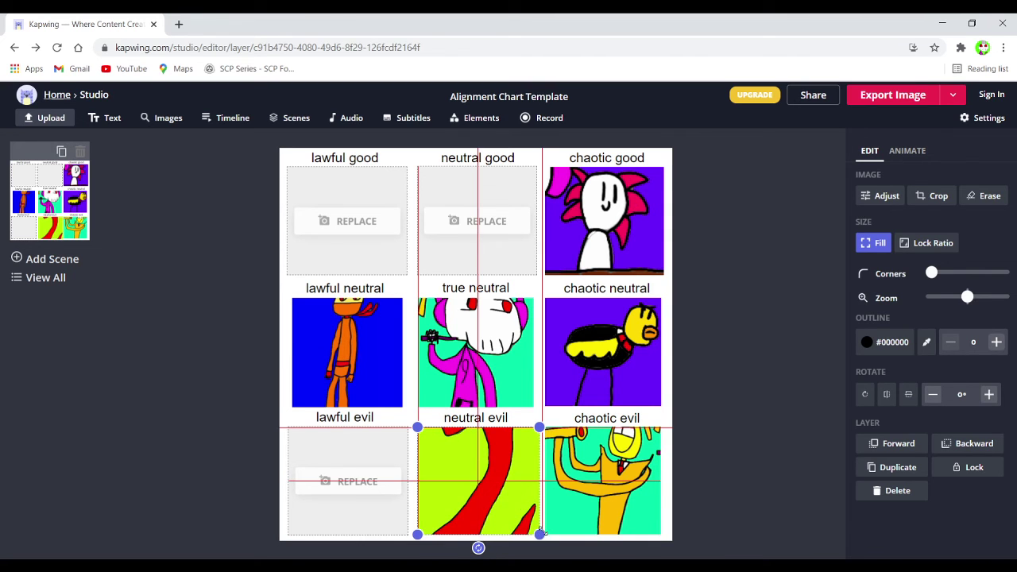
pyautogui.click(684, 458)
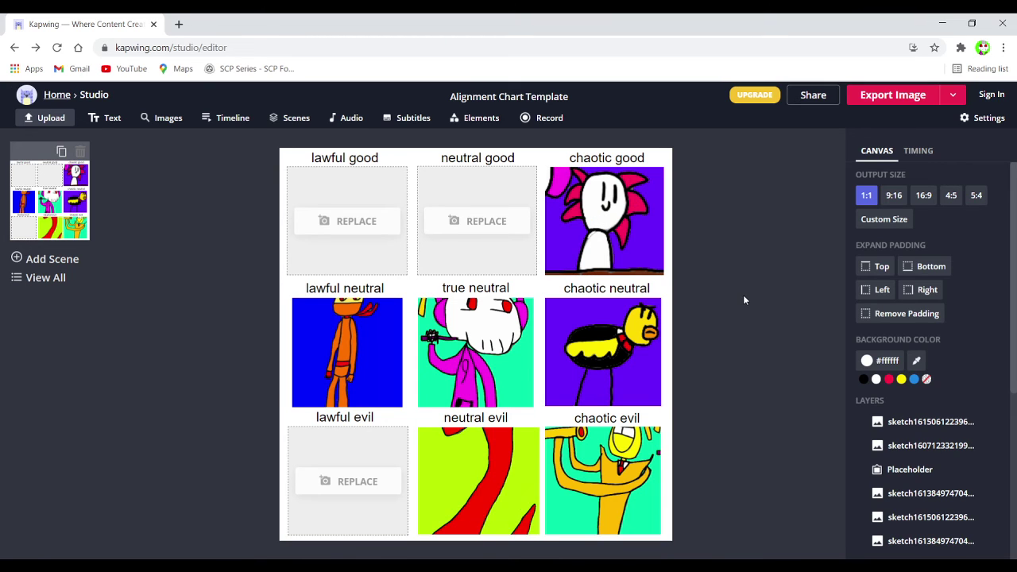
pyautogui.click(609, 206)
pyautogui.moveTo(609, 206); pyautogui.dragTo(479, 227)
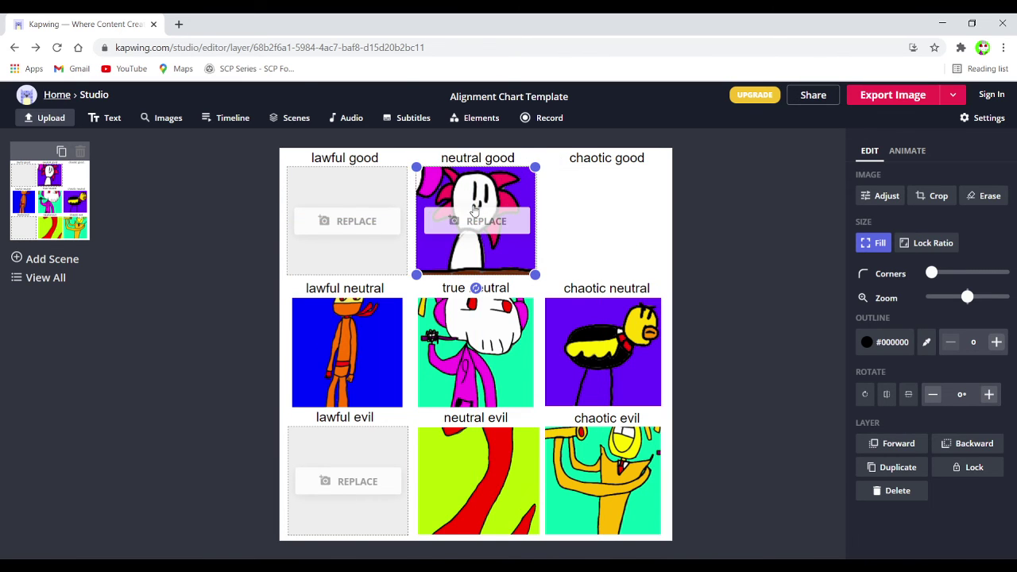
pyautogui.click(598, 216)
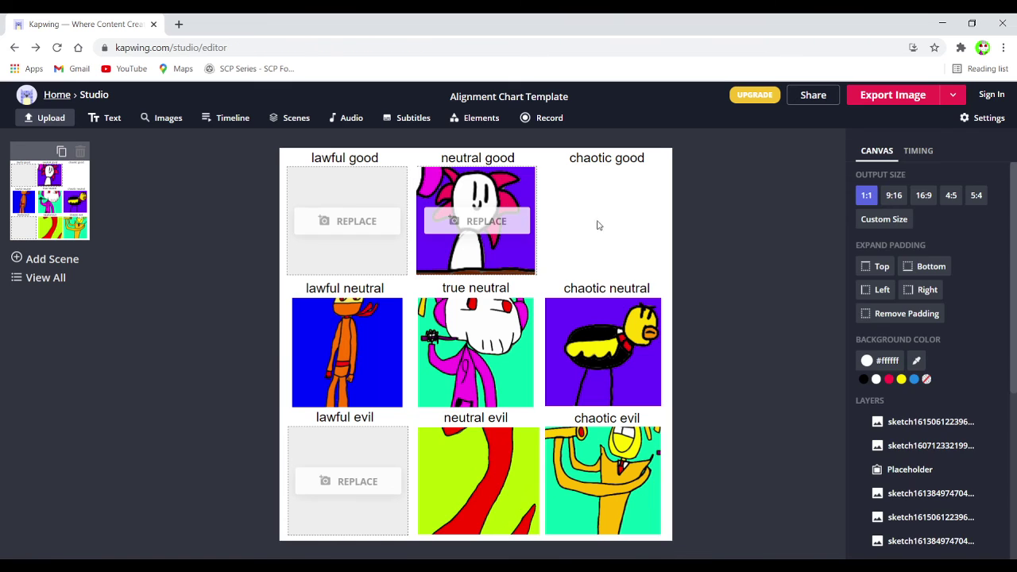
pyautogui.click(356, 222)
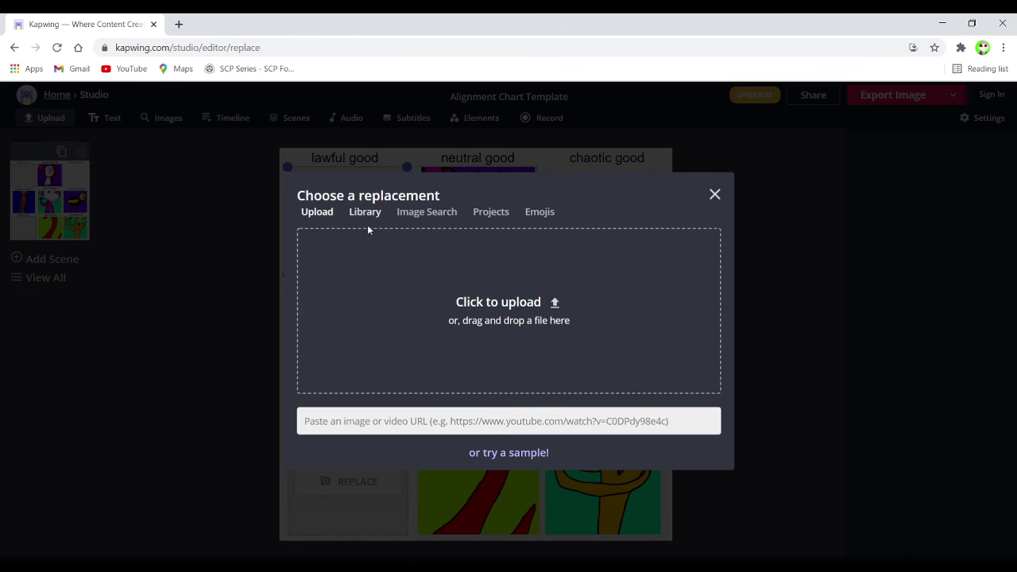
pyautogui.click(715, 195)
pyautogui.moveTo(469, 201); pyautogui.dragTo(586, 193)
# Fill the neutral good placeholder with the green-headed character drawing, and swap it with the red-spiked white character in chaotic good.
pyautogui.click(488, 223)
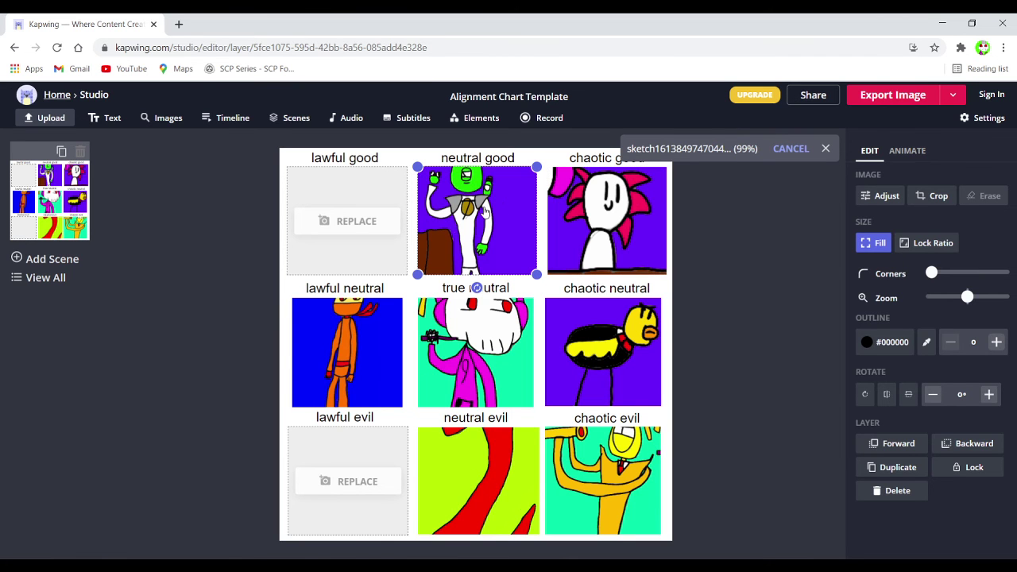
pyautogui.moveTo(496, 210); pyautogui.dragTo(698, 214)
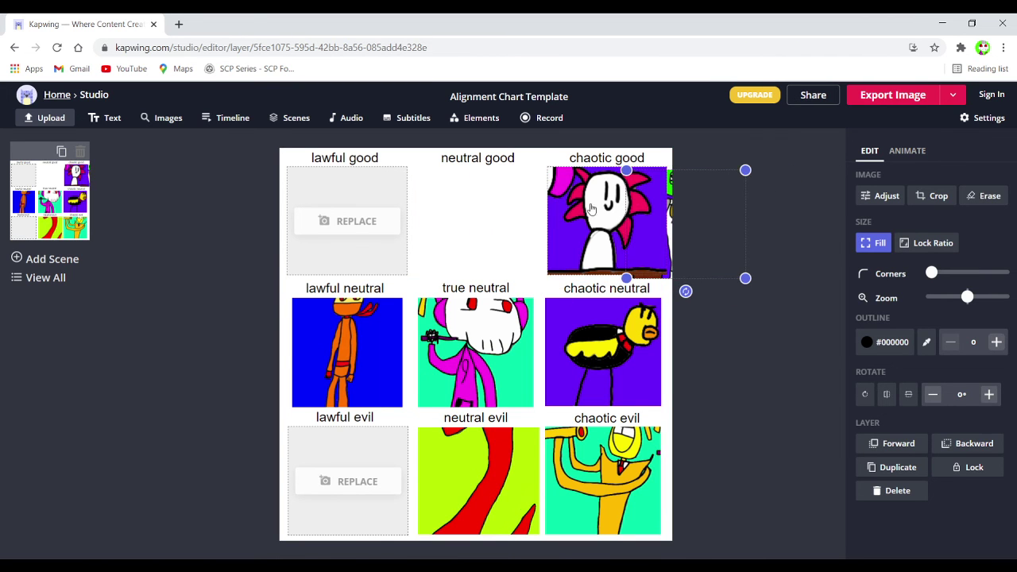
pyautogui.click(579, 209)
pyautogui.moveTo(577, 209); pyautogui.dragTo(447, 209)
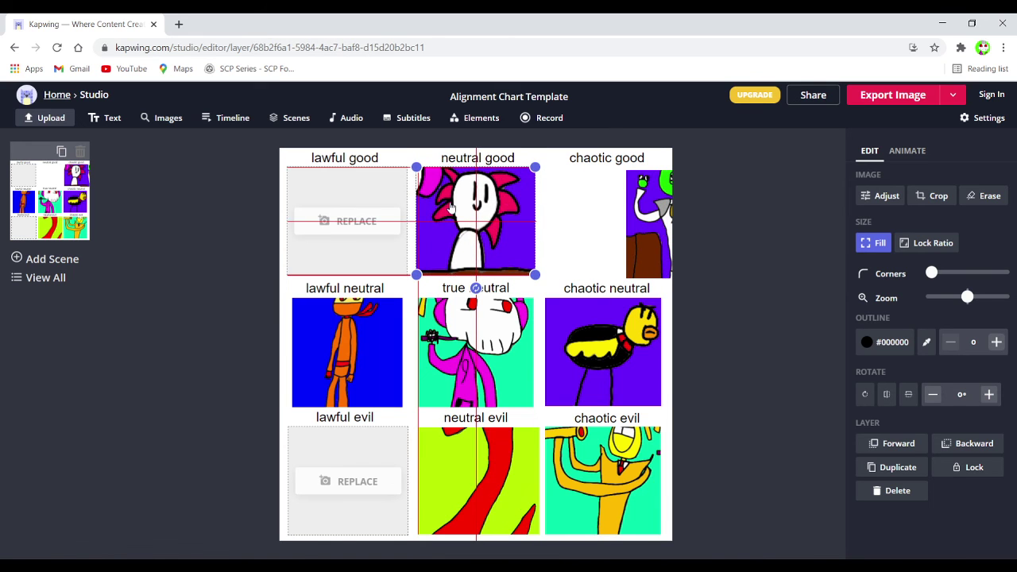
pyautogui.moveTo(624, 210); pyautogui.dragTo(548, 210)
pyautogui.click(749, 264)
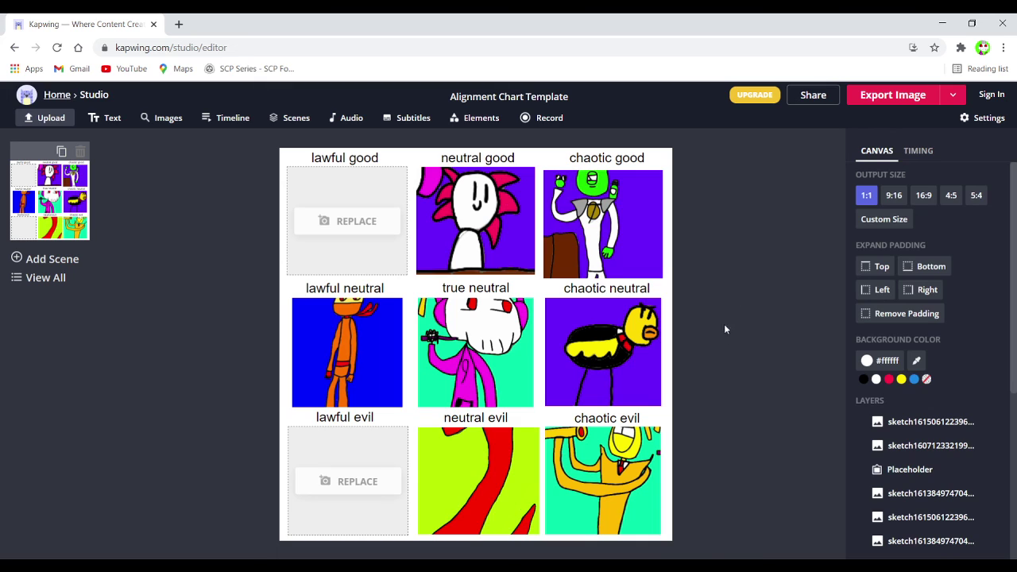
pyautogui.click(620, 566)
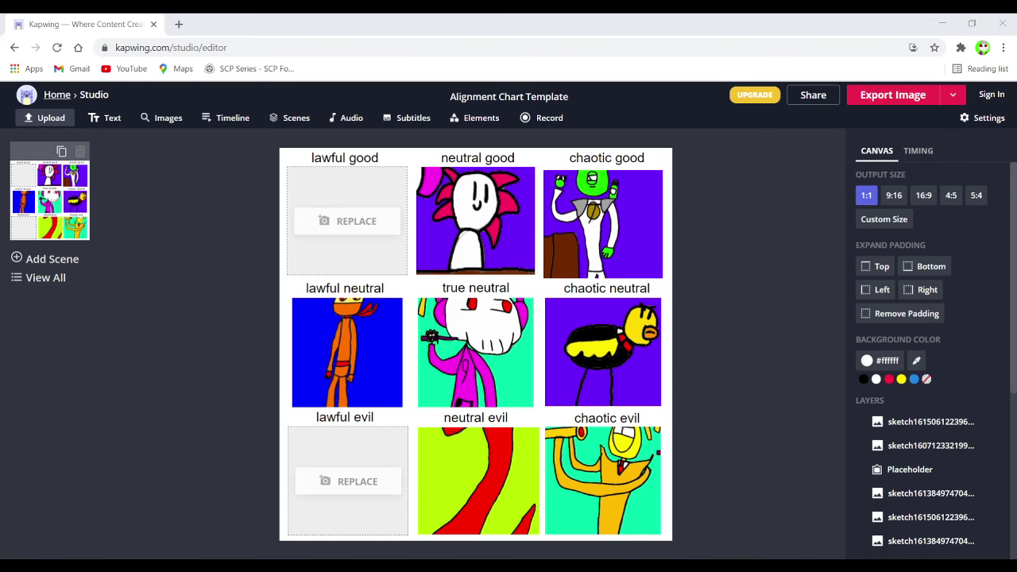
pyautogui.click(625, 565)
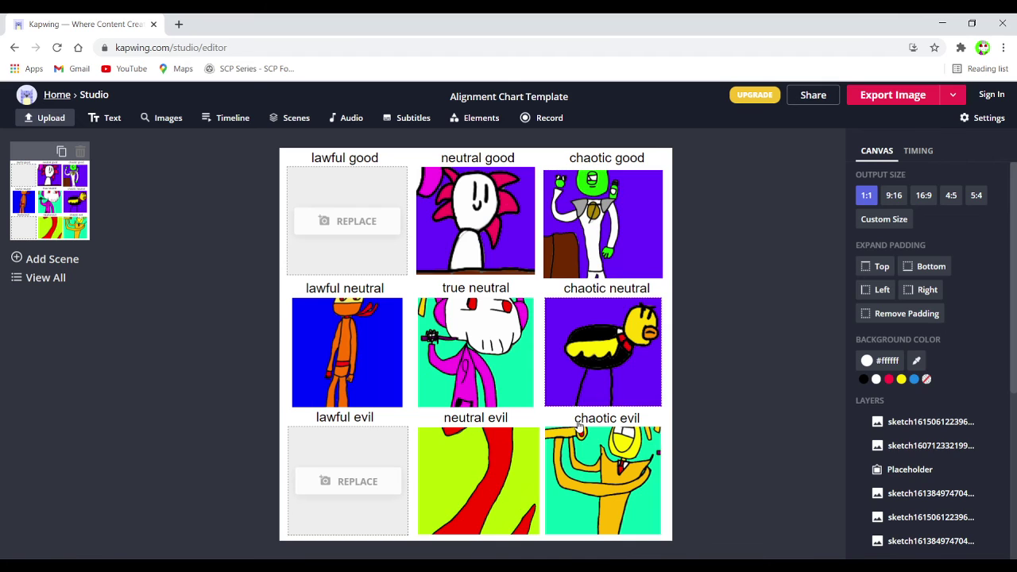
pyautogui.click(578, 566)
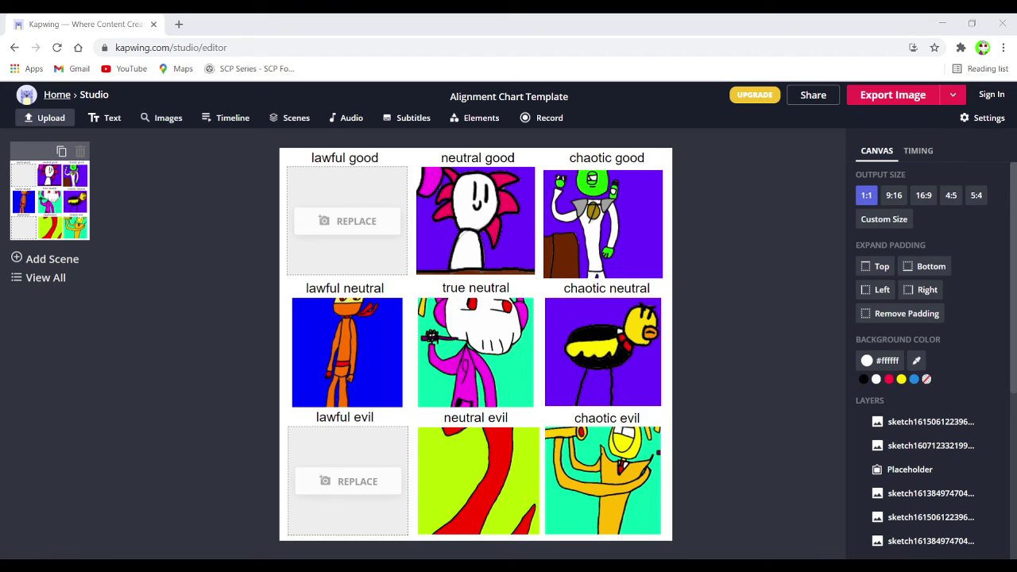
pyautogui.click(610, 566)
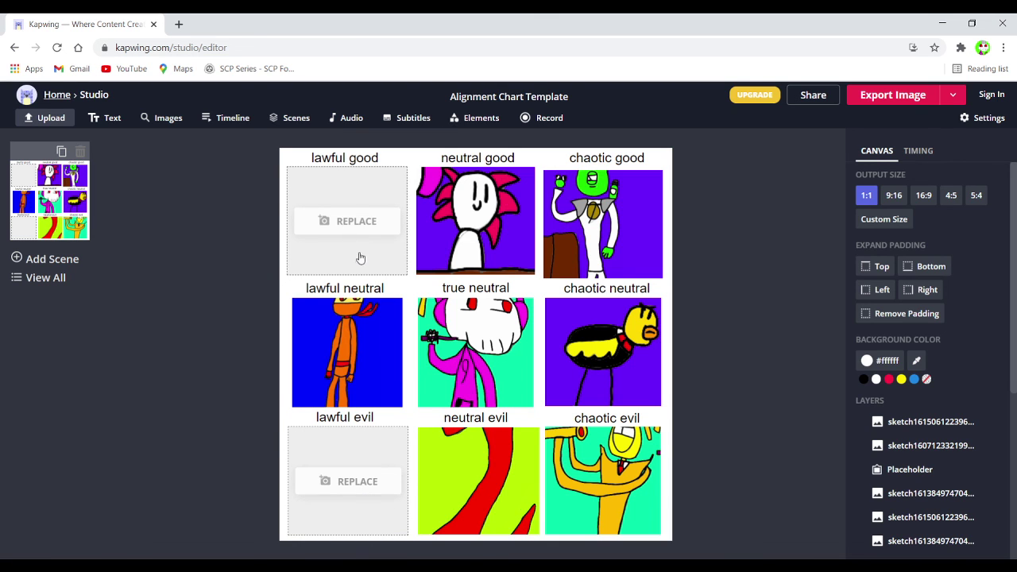
# Fill the lawful good placeholder with the uploaded drawing of the golden-headed character with a red body on lime green.
pyautogui.click(367, 225)
pyautogui.click(508, 317)
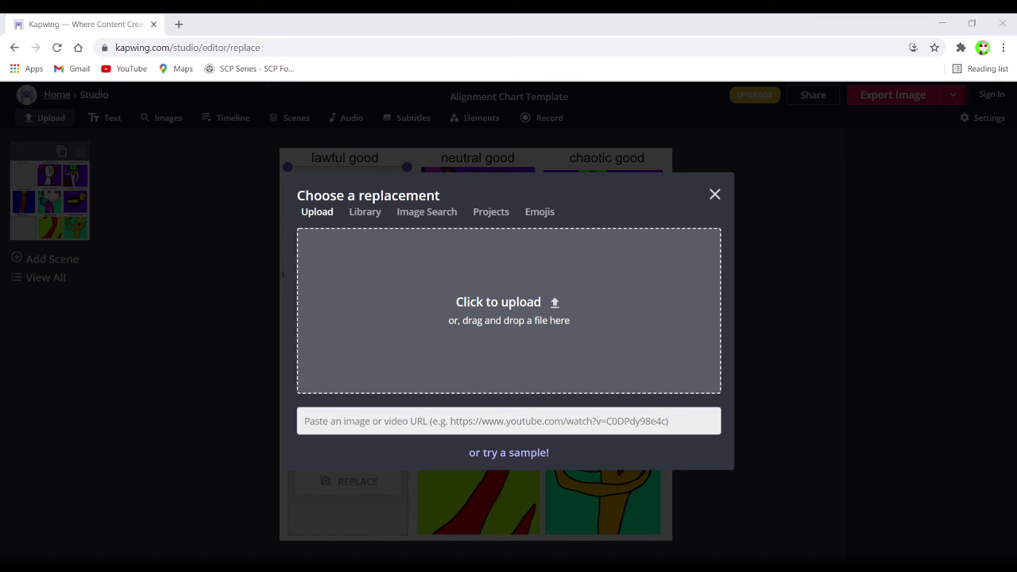
pyautogui.doubleClick(398, 318)
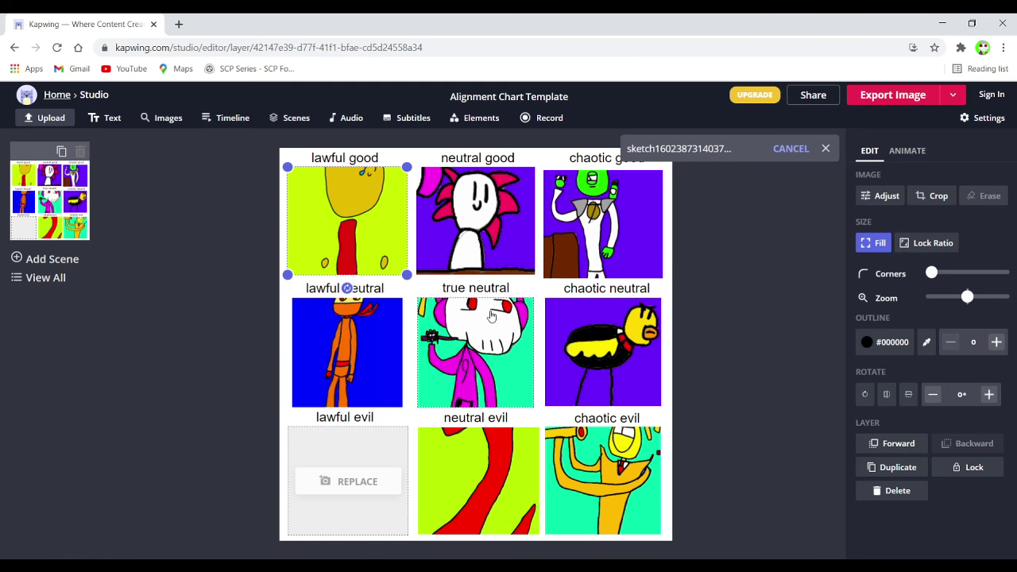
pyautogui.click(785, 326)
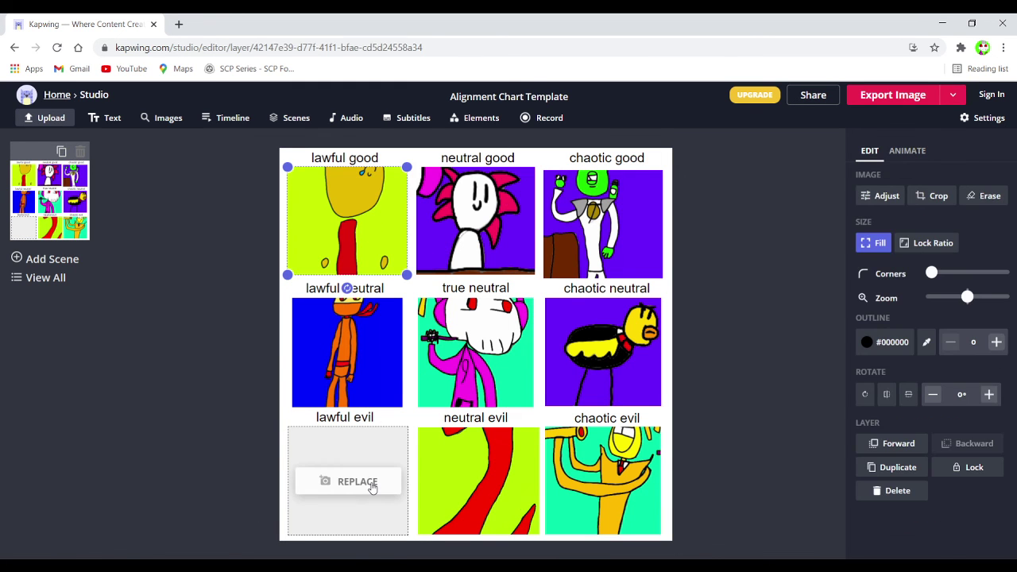
pyautogui.click(809, 439)
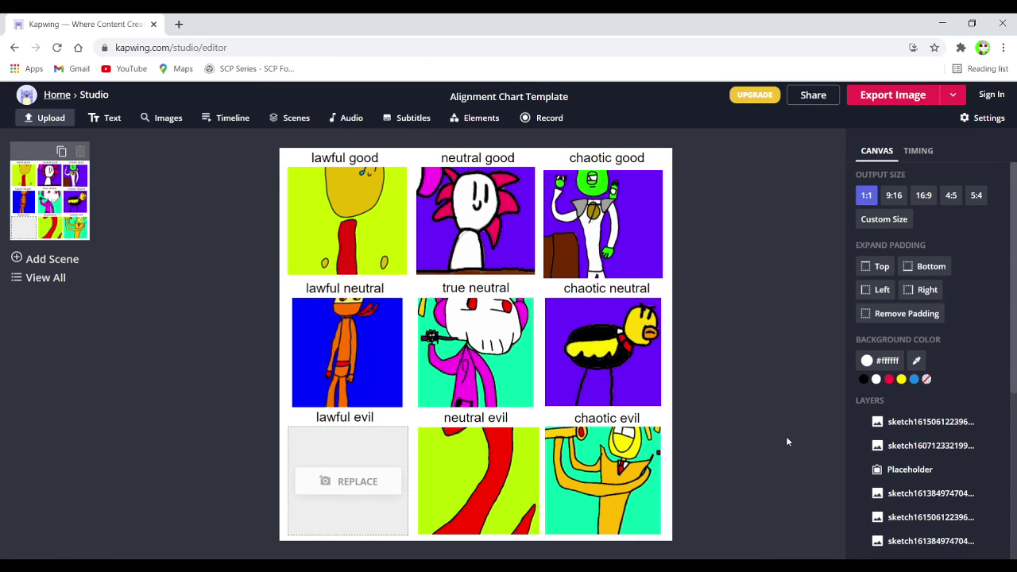
pyautogui.click(338, 483)
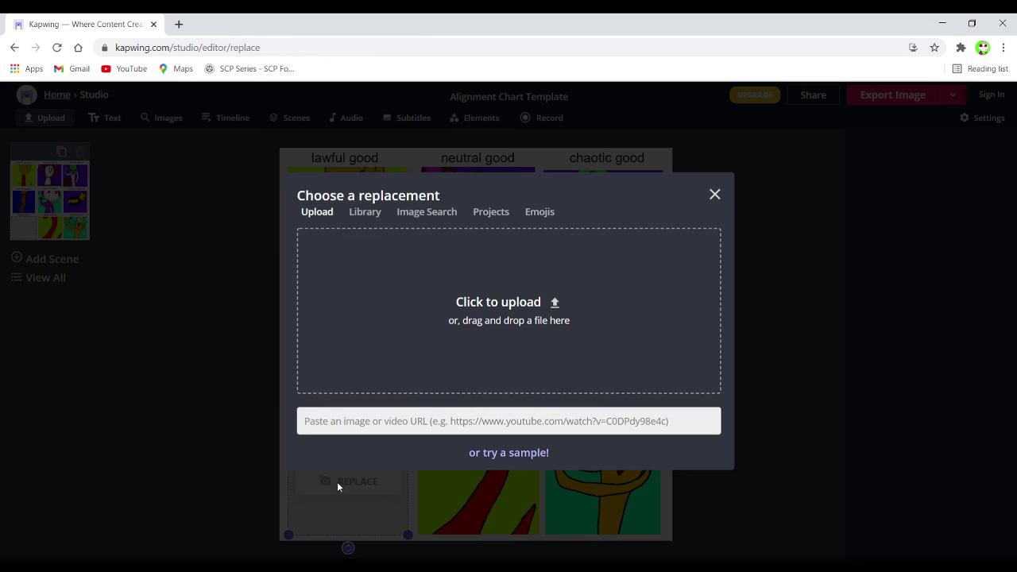
pyautogui.click(595, 291)
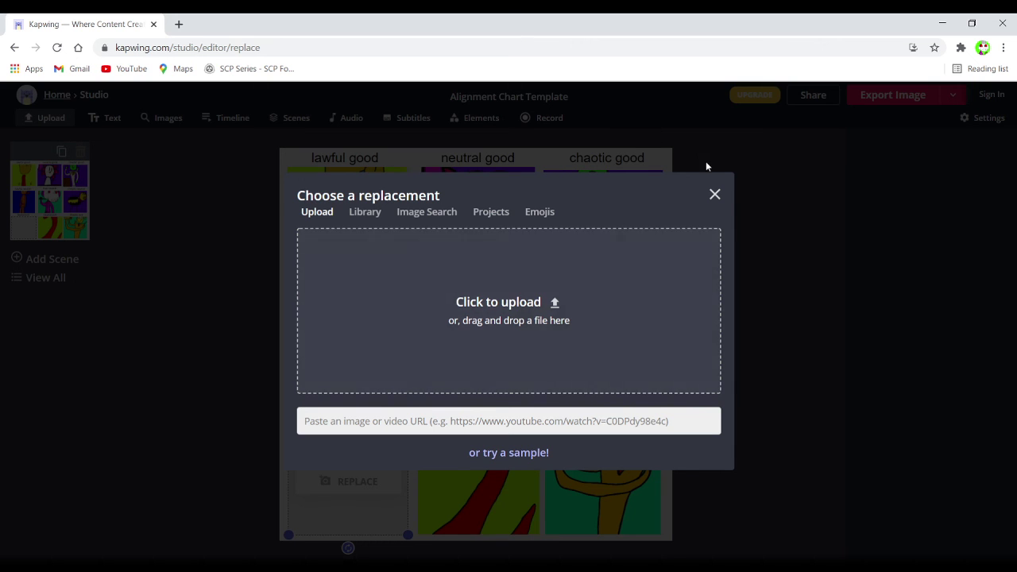
pyautogui.click(715, 194)
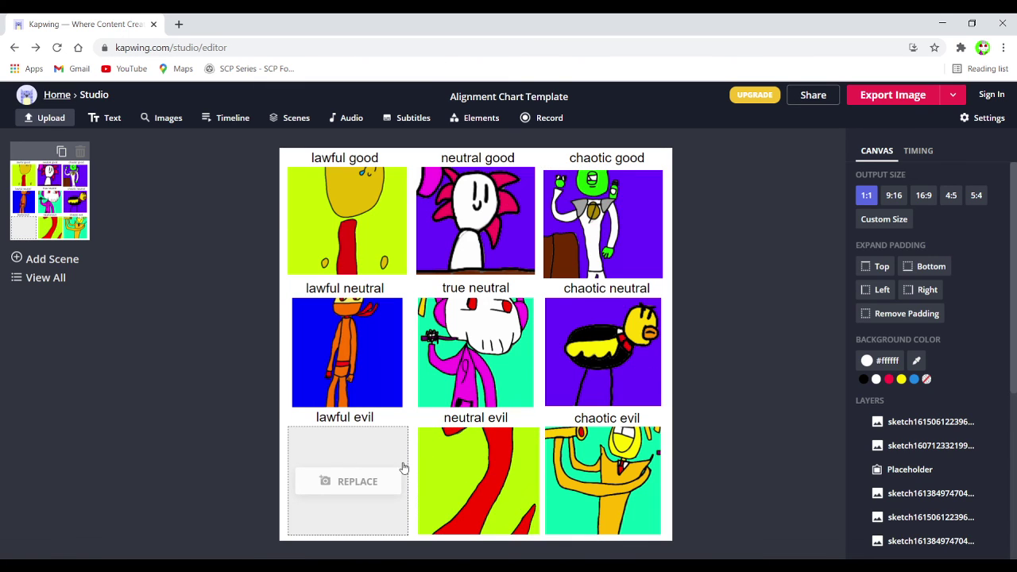
pyautogui.click(554, 566)
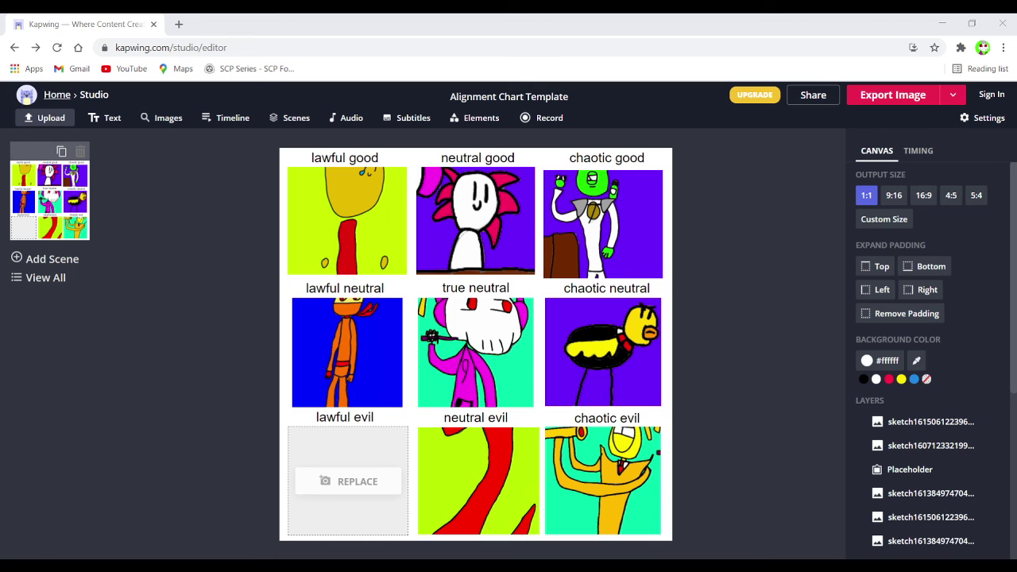
pyautogui.click(485, 547)
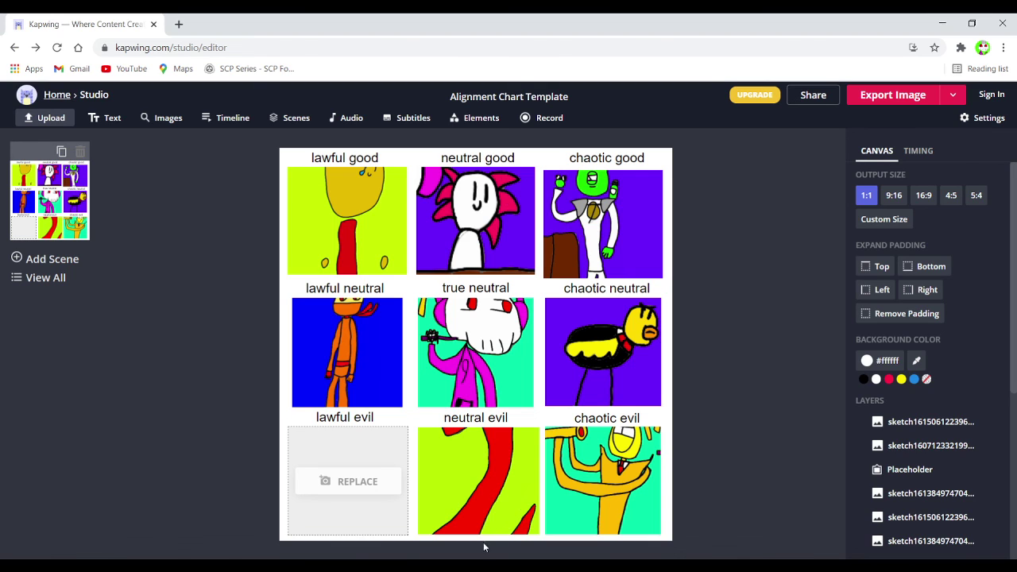